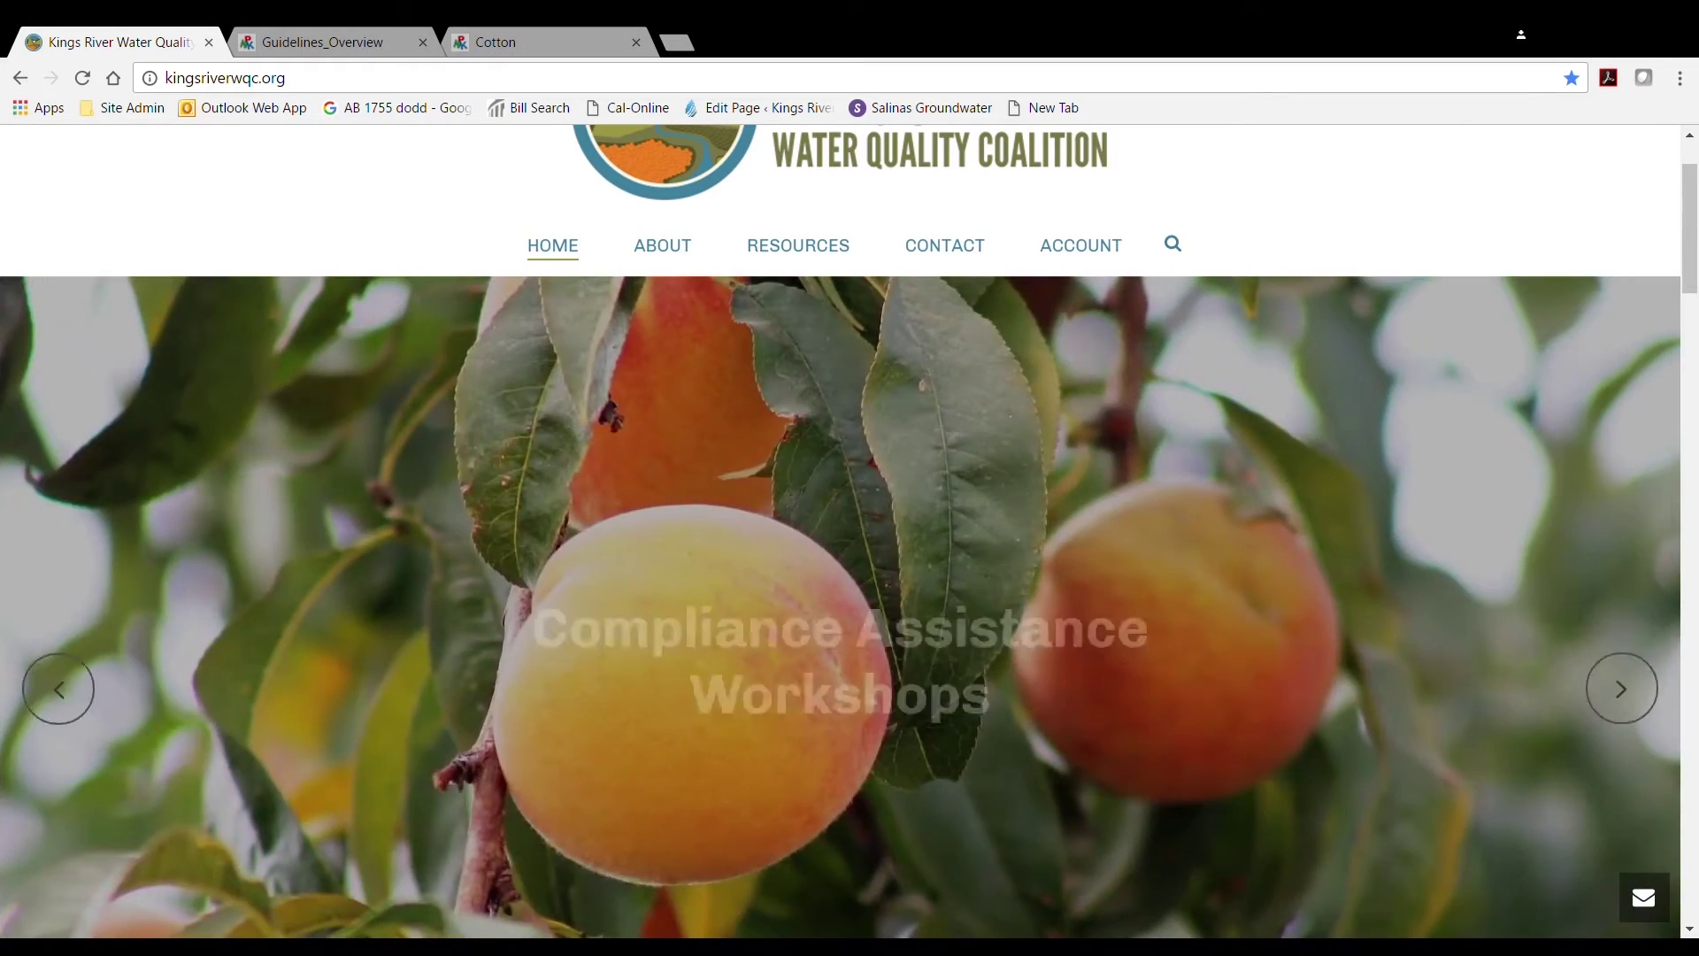
# Step: Go to the Kings River Water Quality Coalition's Resources page
pyautogui.click(798, 245)
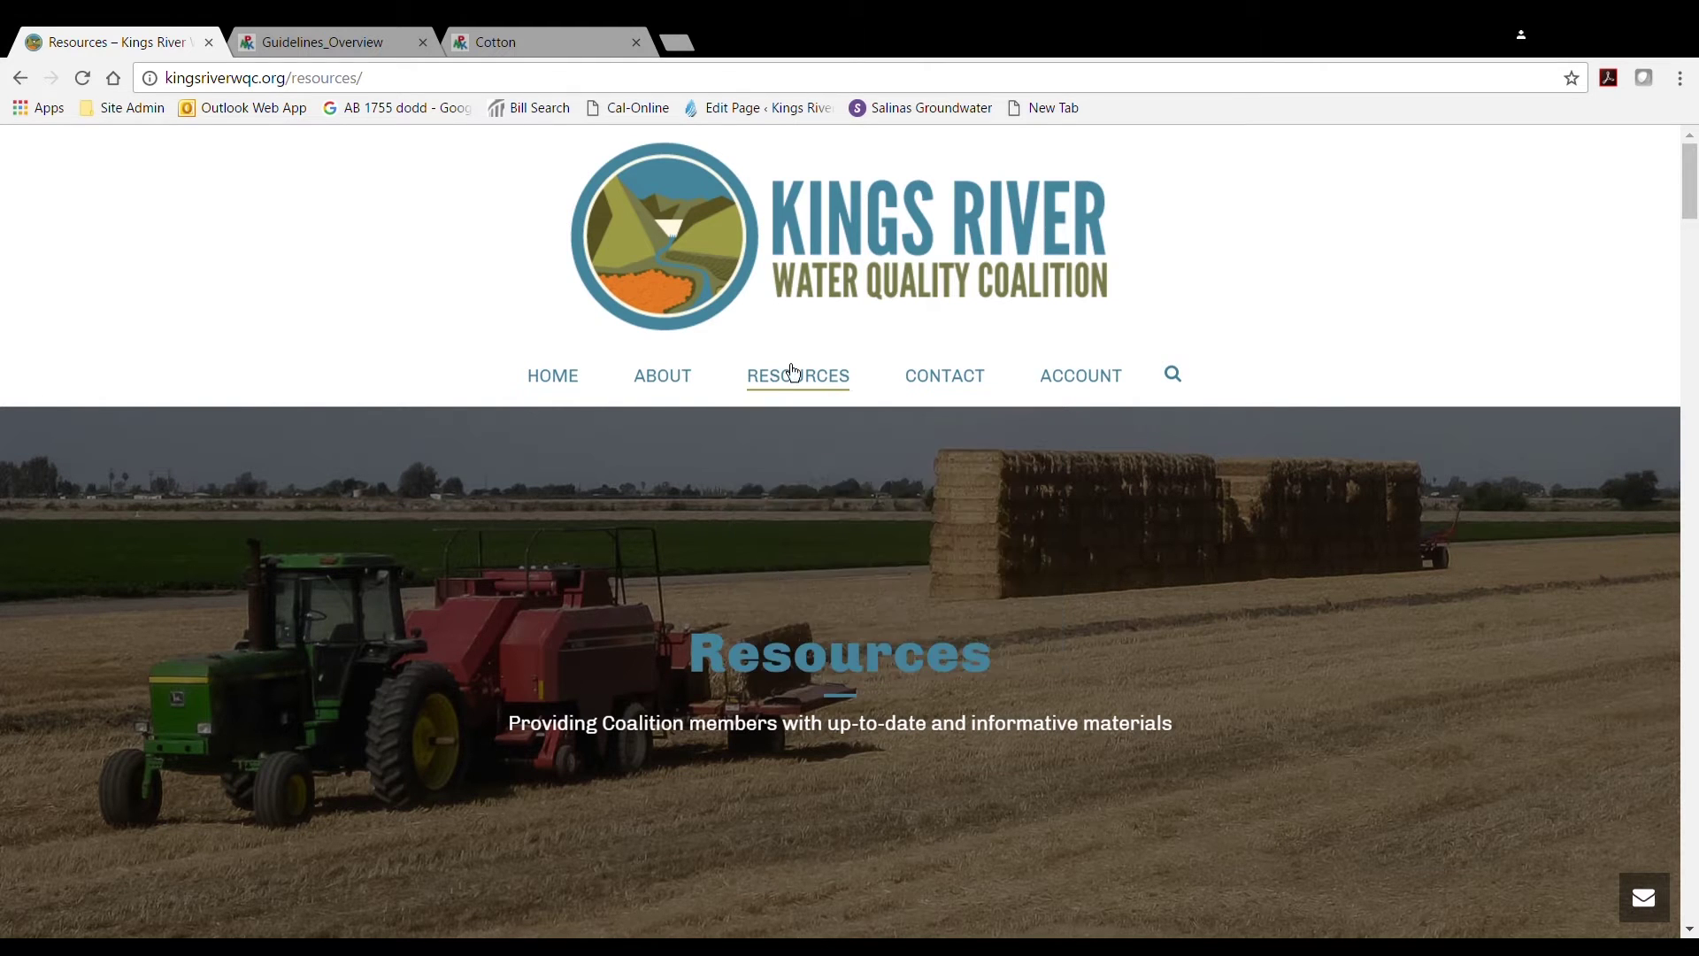
# Step: Show the member deadline timeline down to the NMP Summary Reports table, highlighting the 1-Mar-18 due date
pyautogui.click(799, 664)
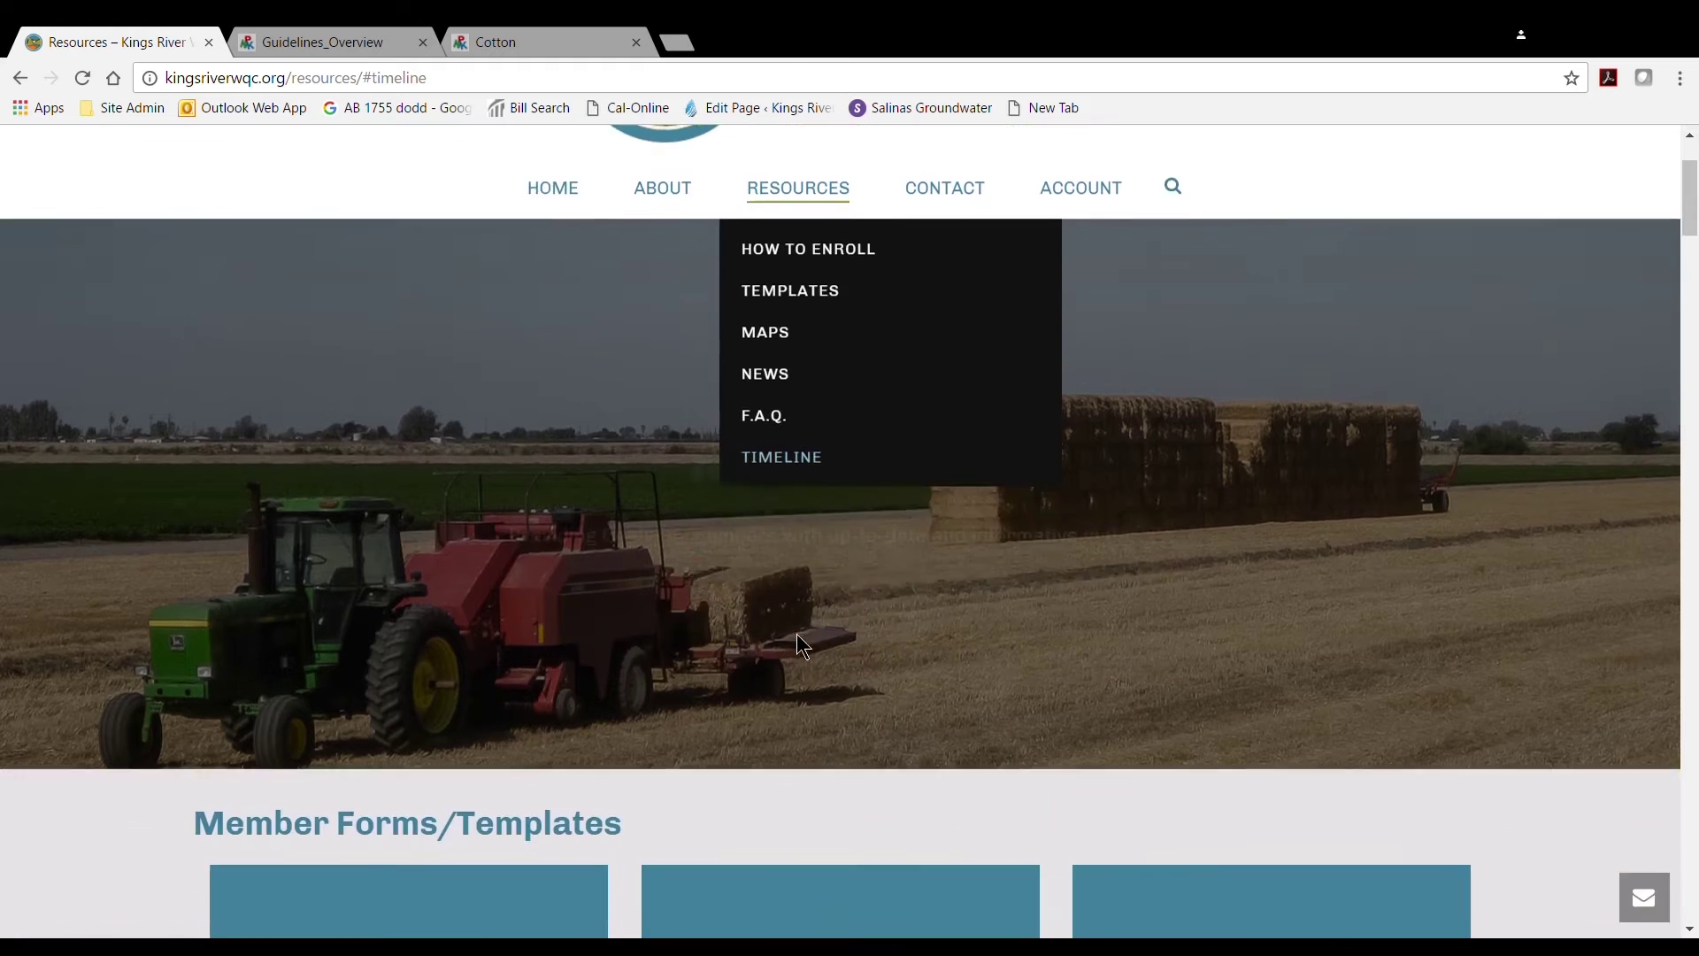
pyautogui.scroll(-3, 639, 621)
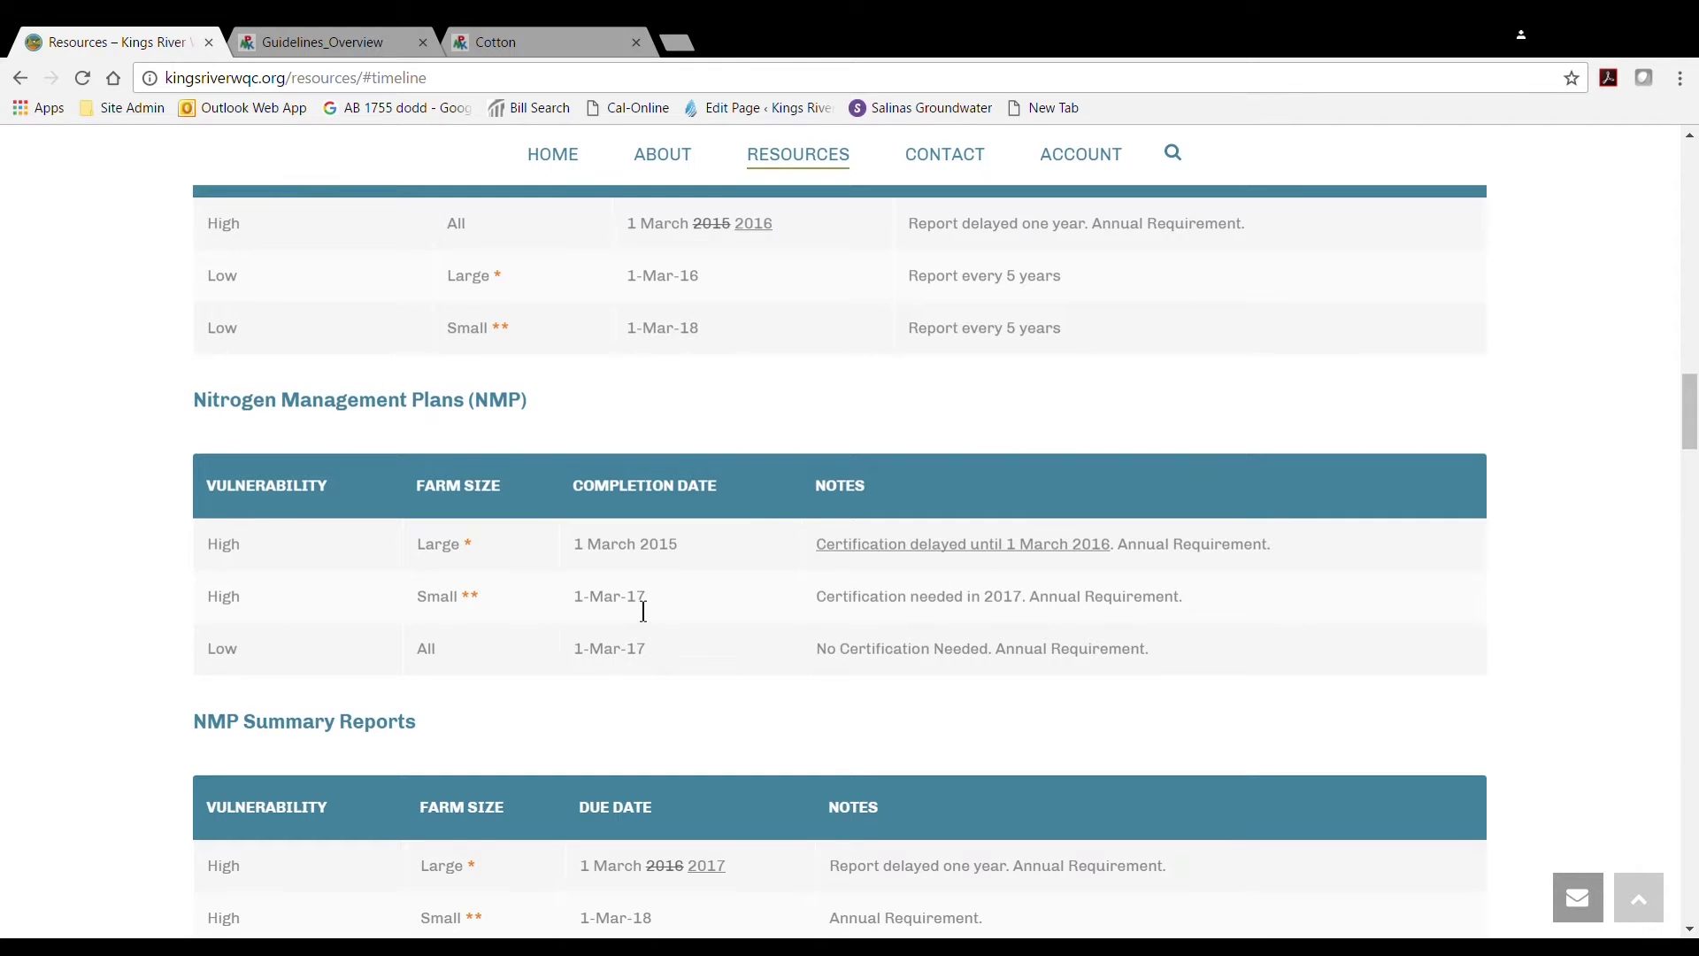
pyautogui.scroll(-3, 643, 611)
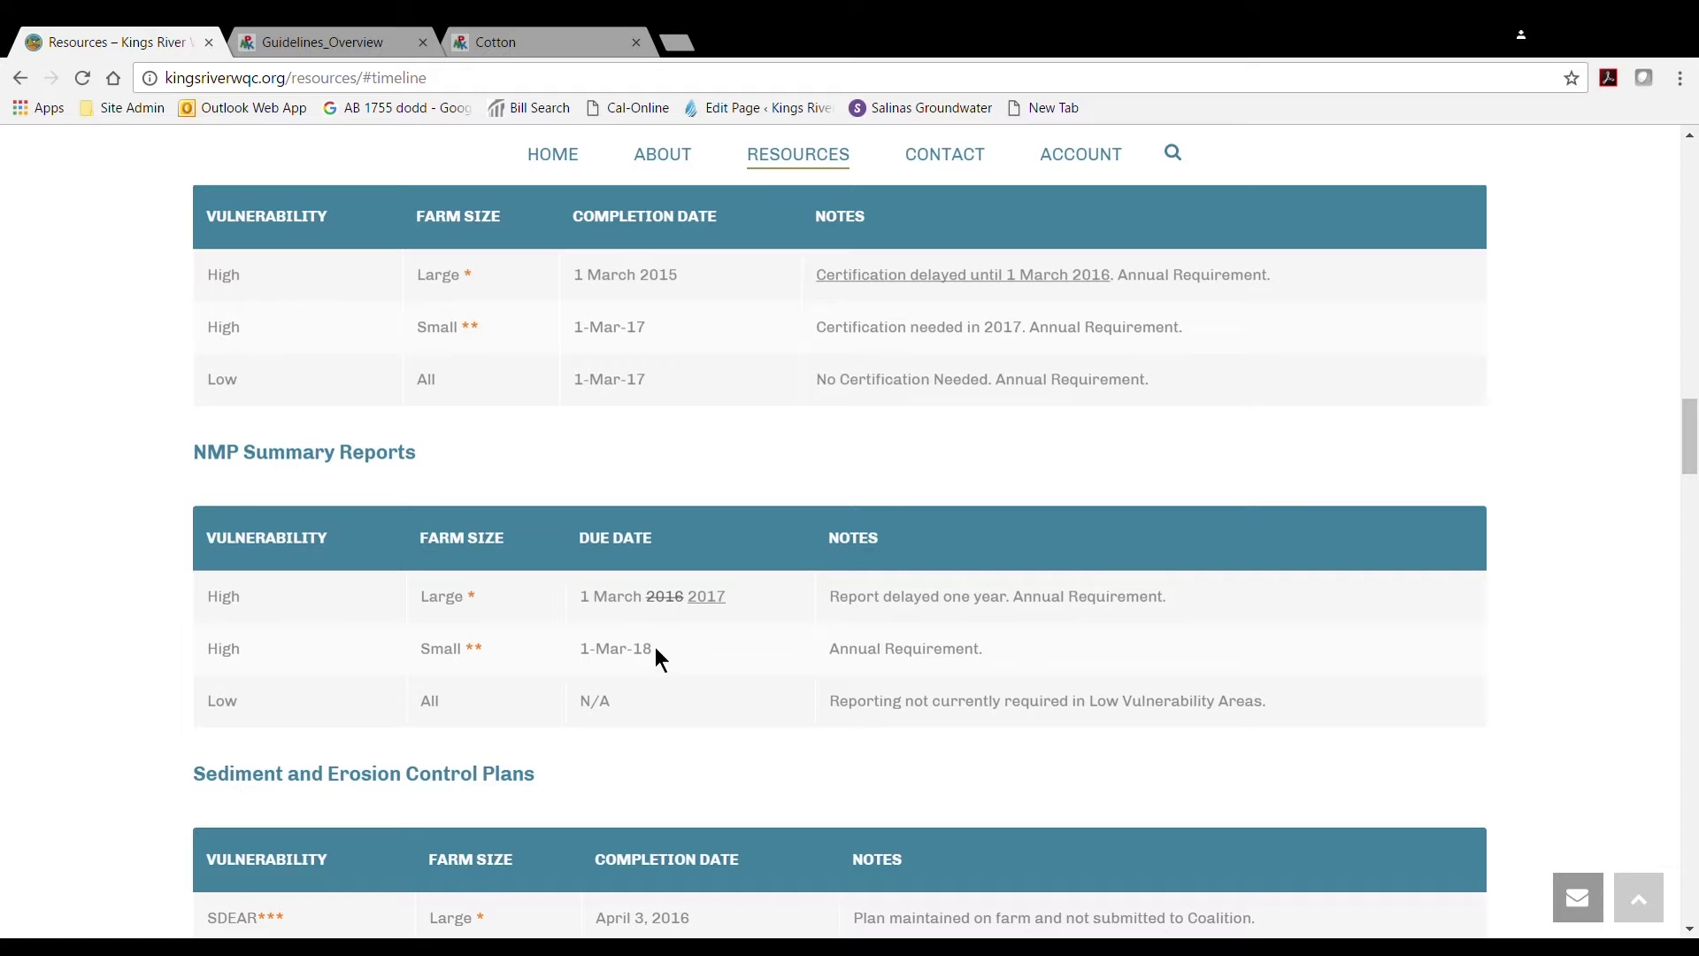
pyautogui.moveTo(655, 646); pyautogui.dragTo(583, 657)
# Step: Highlight the Summary Report due dates: delayed 2017 for large farms, 1-Mar-18, and N/A for low vulnerability
pyautogui.moveTo(594, 597); pyautogui.dragTo(755, 611)
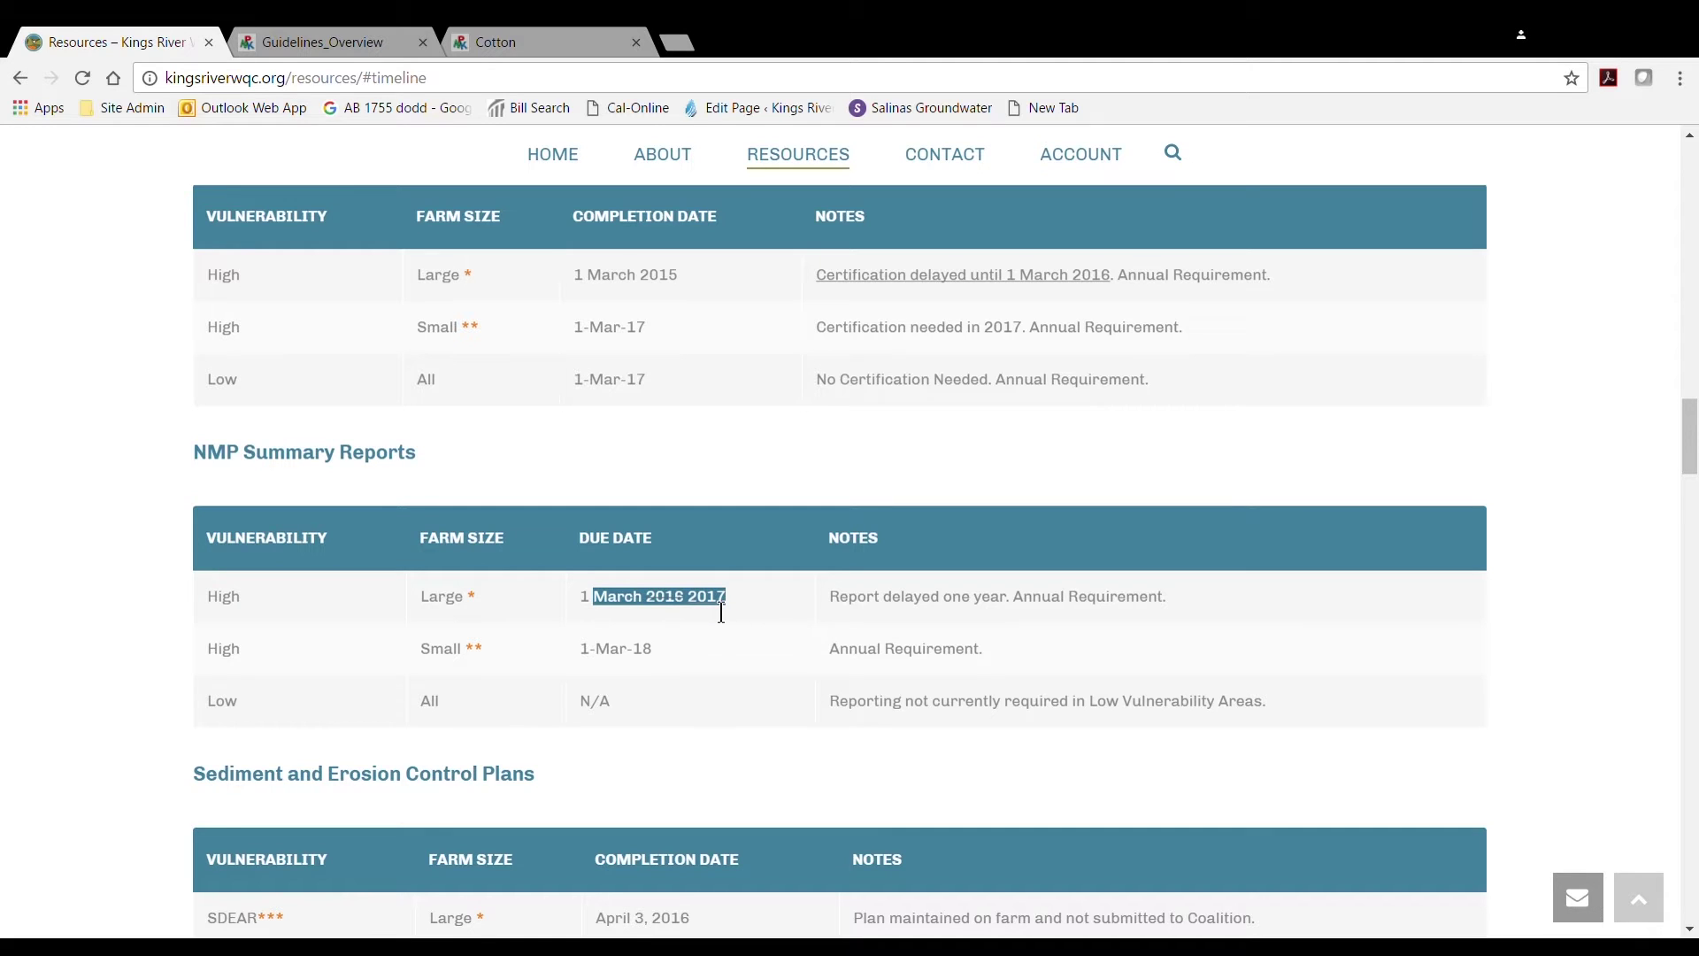
pyautogui.click(663, 658)
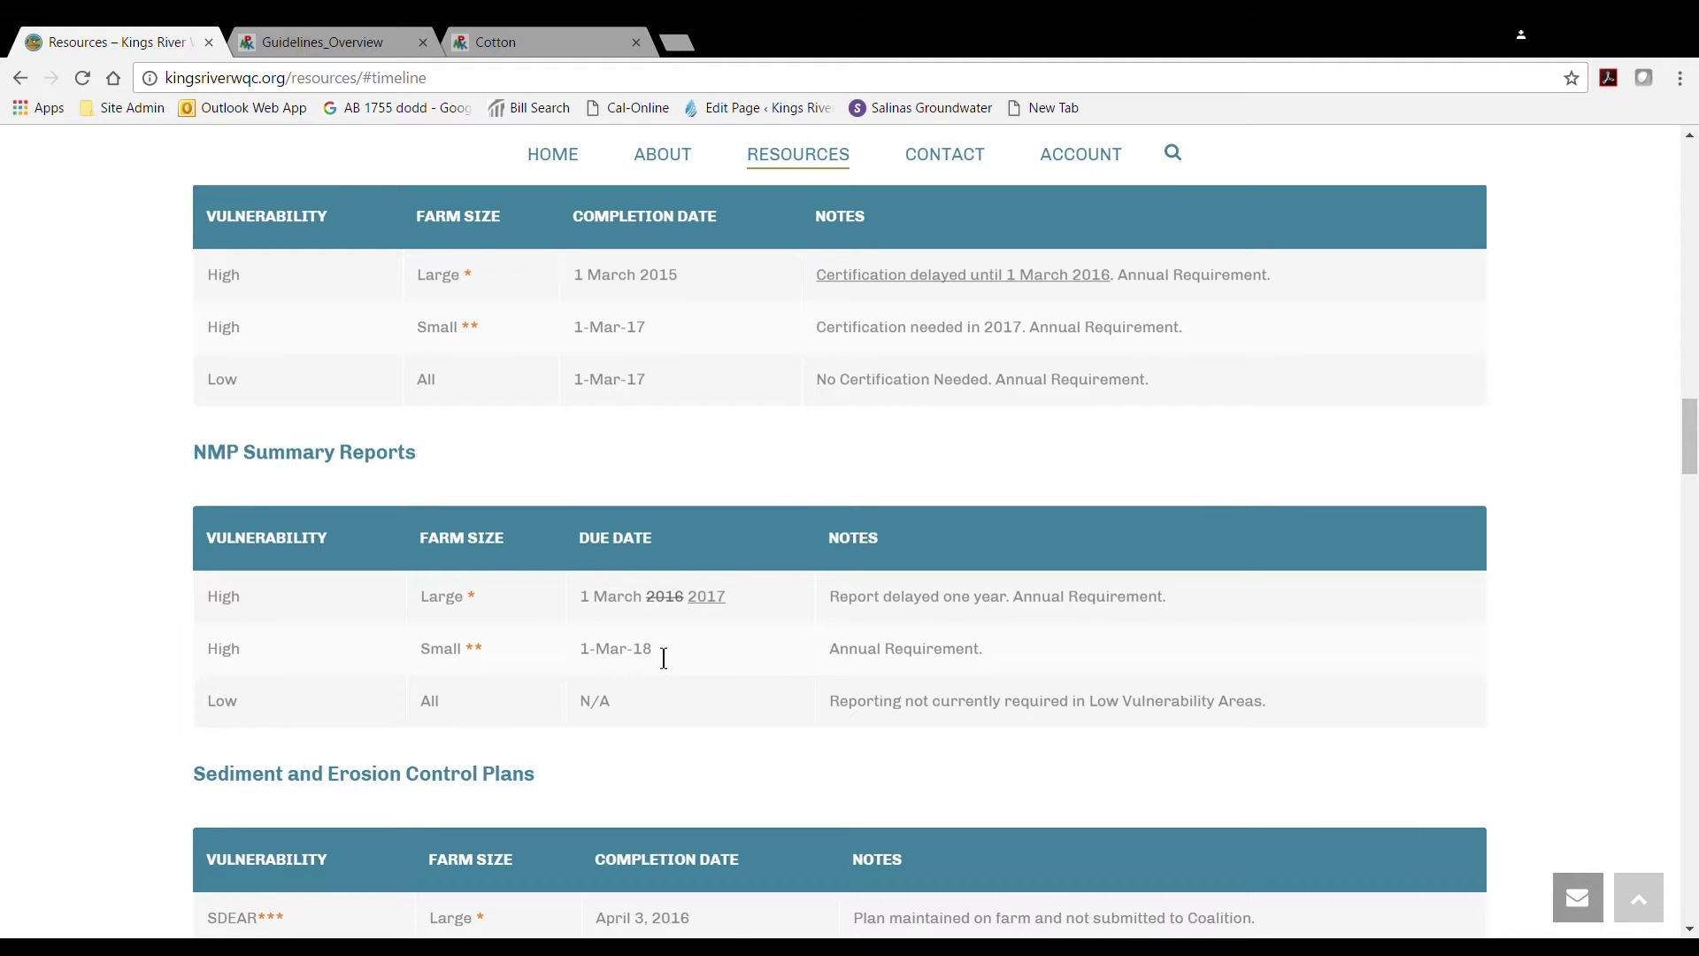
pyautogui.moveTo(655, 650); pyautogui.dragTo(633, 660)
pyautogui.click(620, 699)
pyautogui.tripleClick(596, 703)
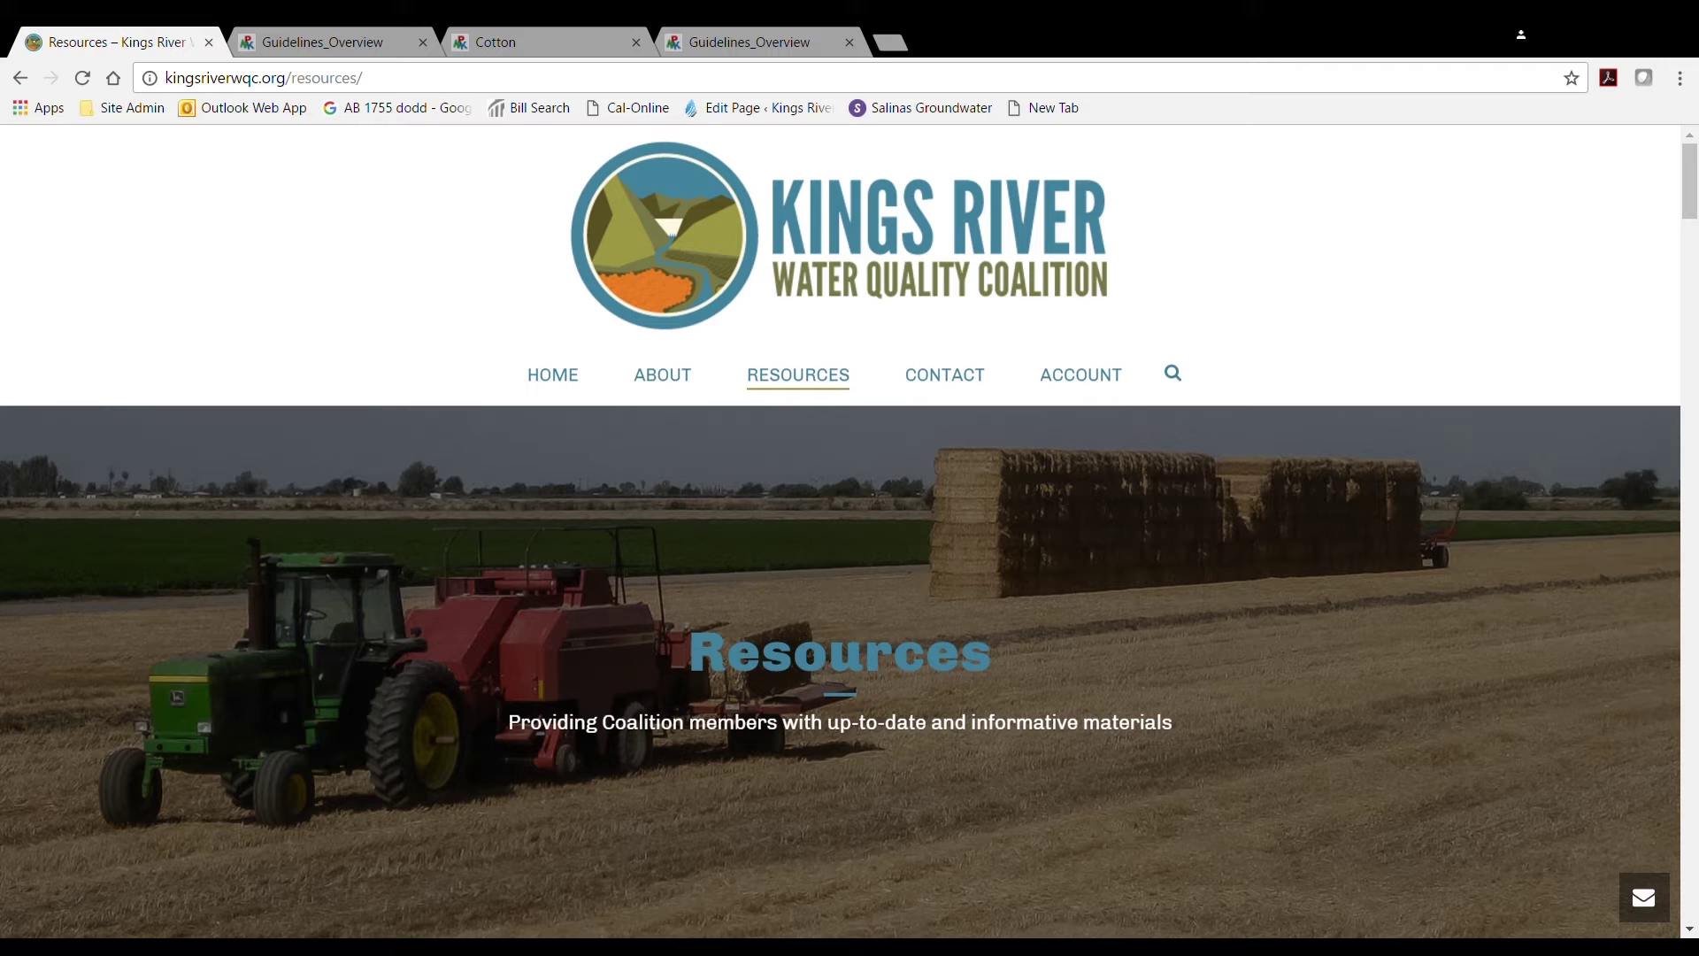
# Step: Download the Sample NMP Worksheets .xlsx from Nitrogen Management Resources and open it in Excel
pyautogui.moveTo(830, 397)
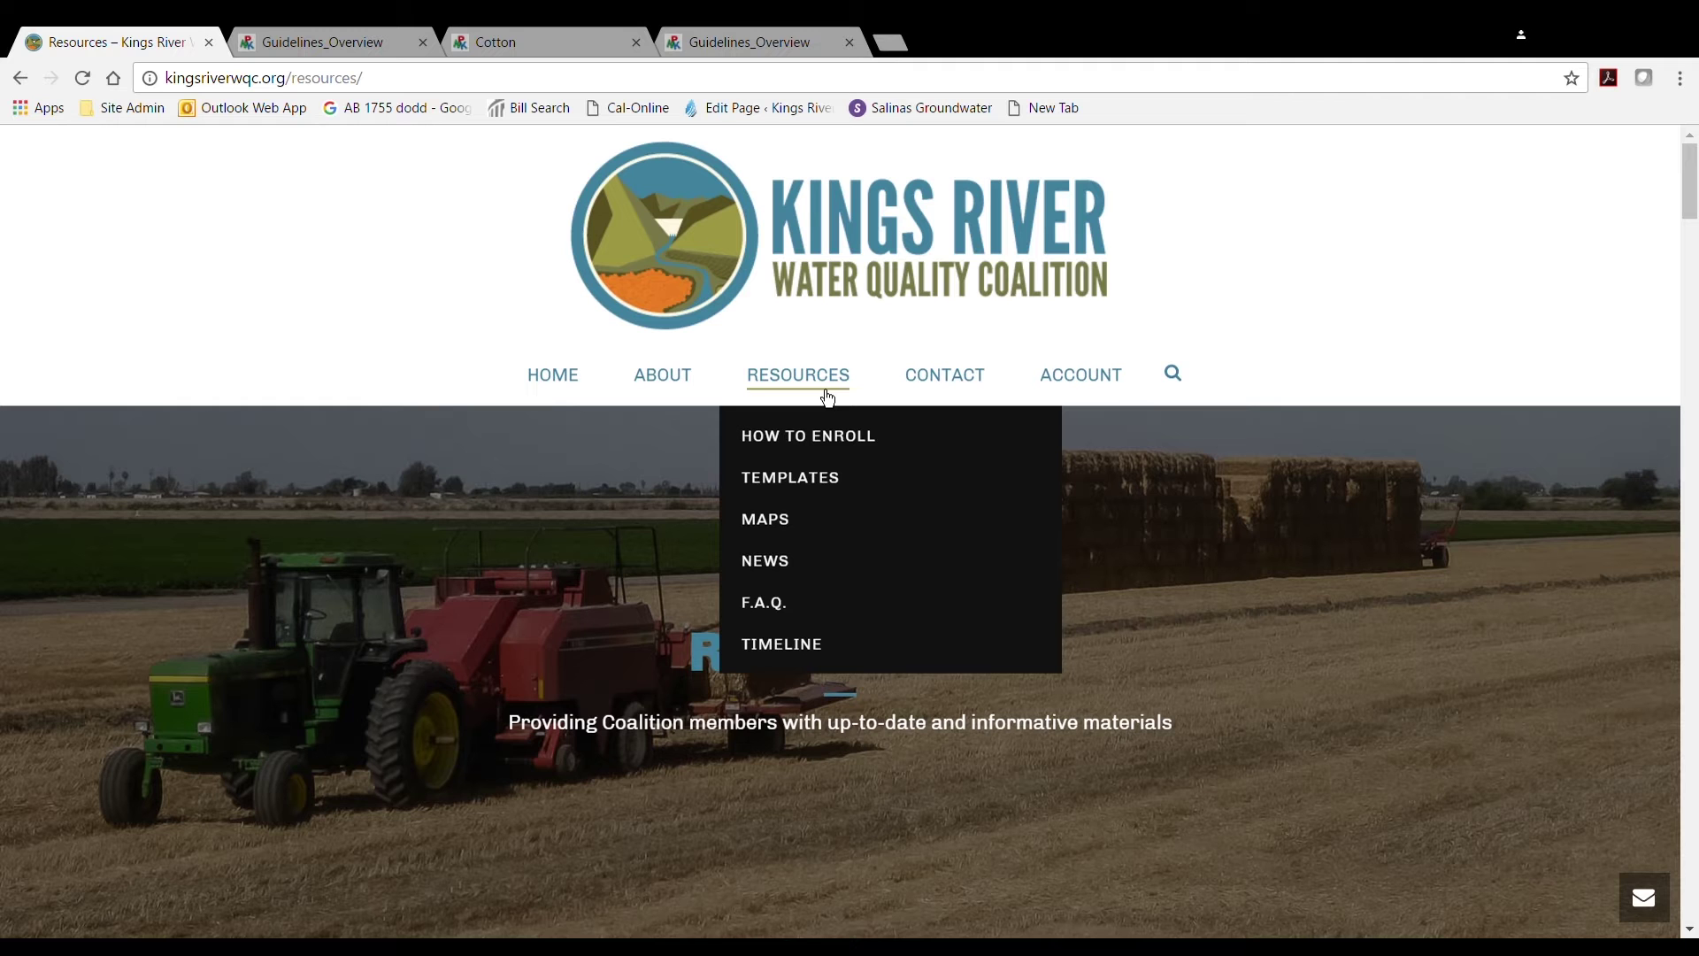
pyautogui.scroll(-3, 814, 482)
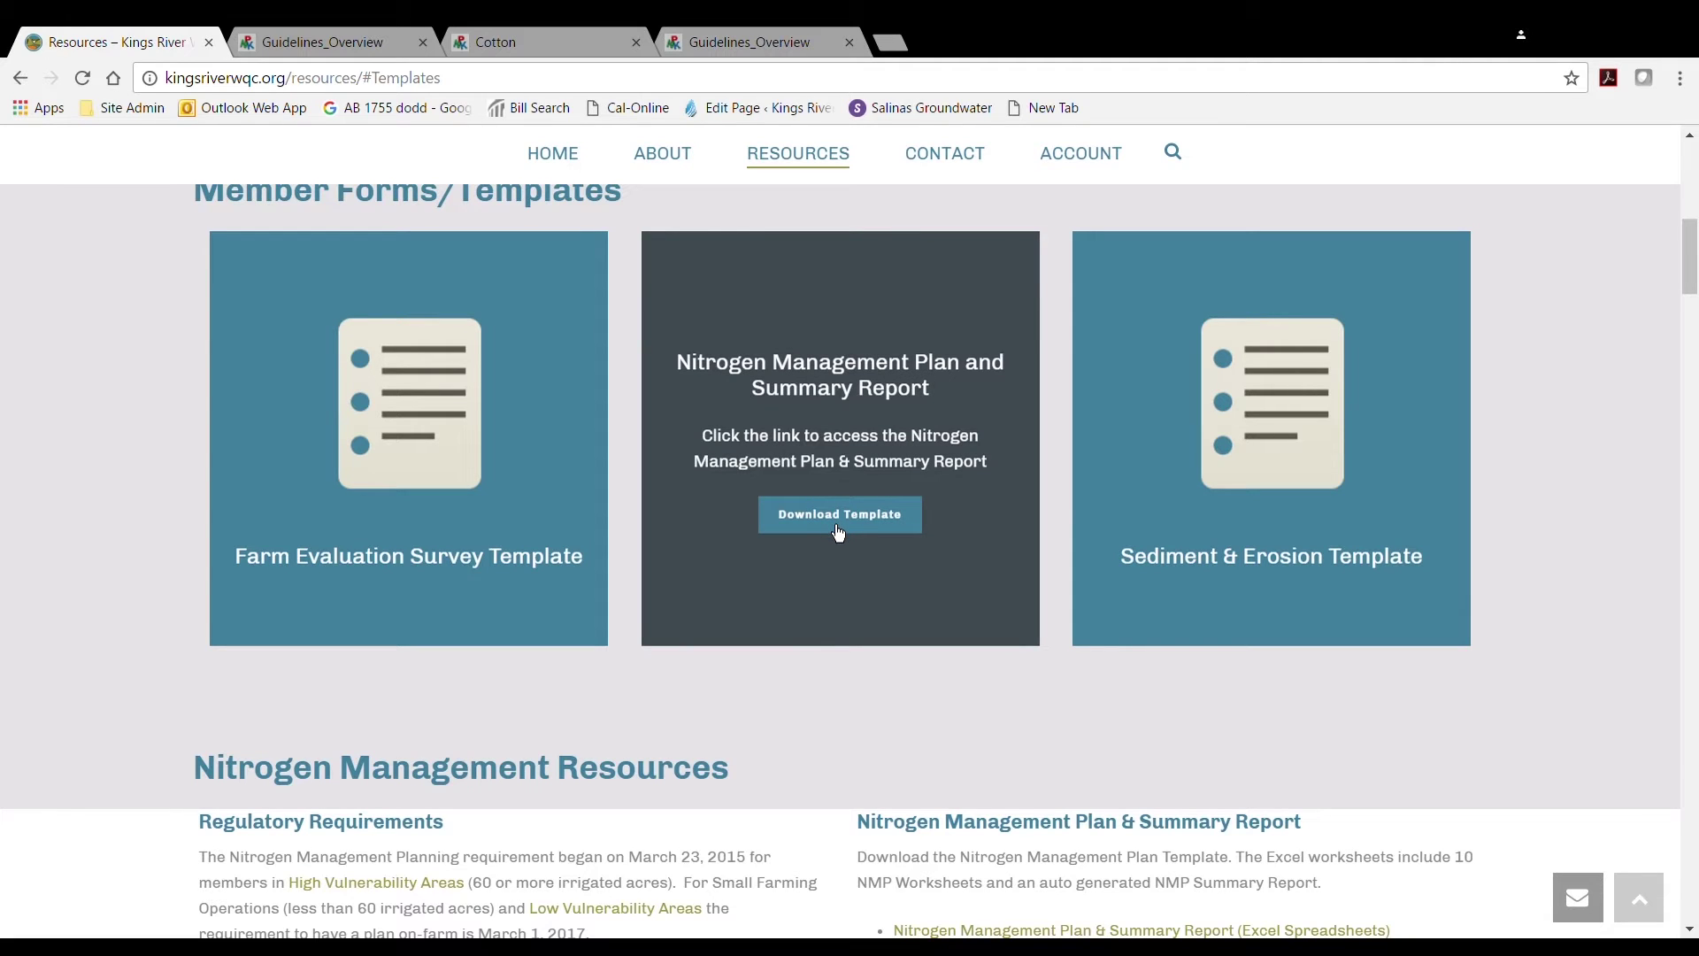
pyautogui.scroll(-3, 829, 544)
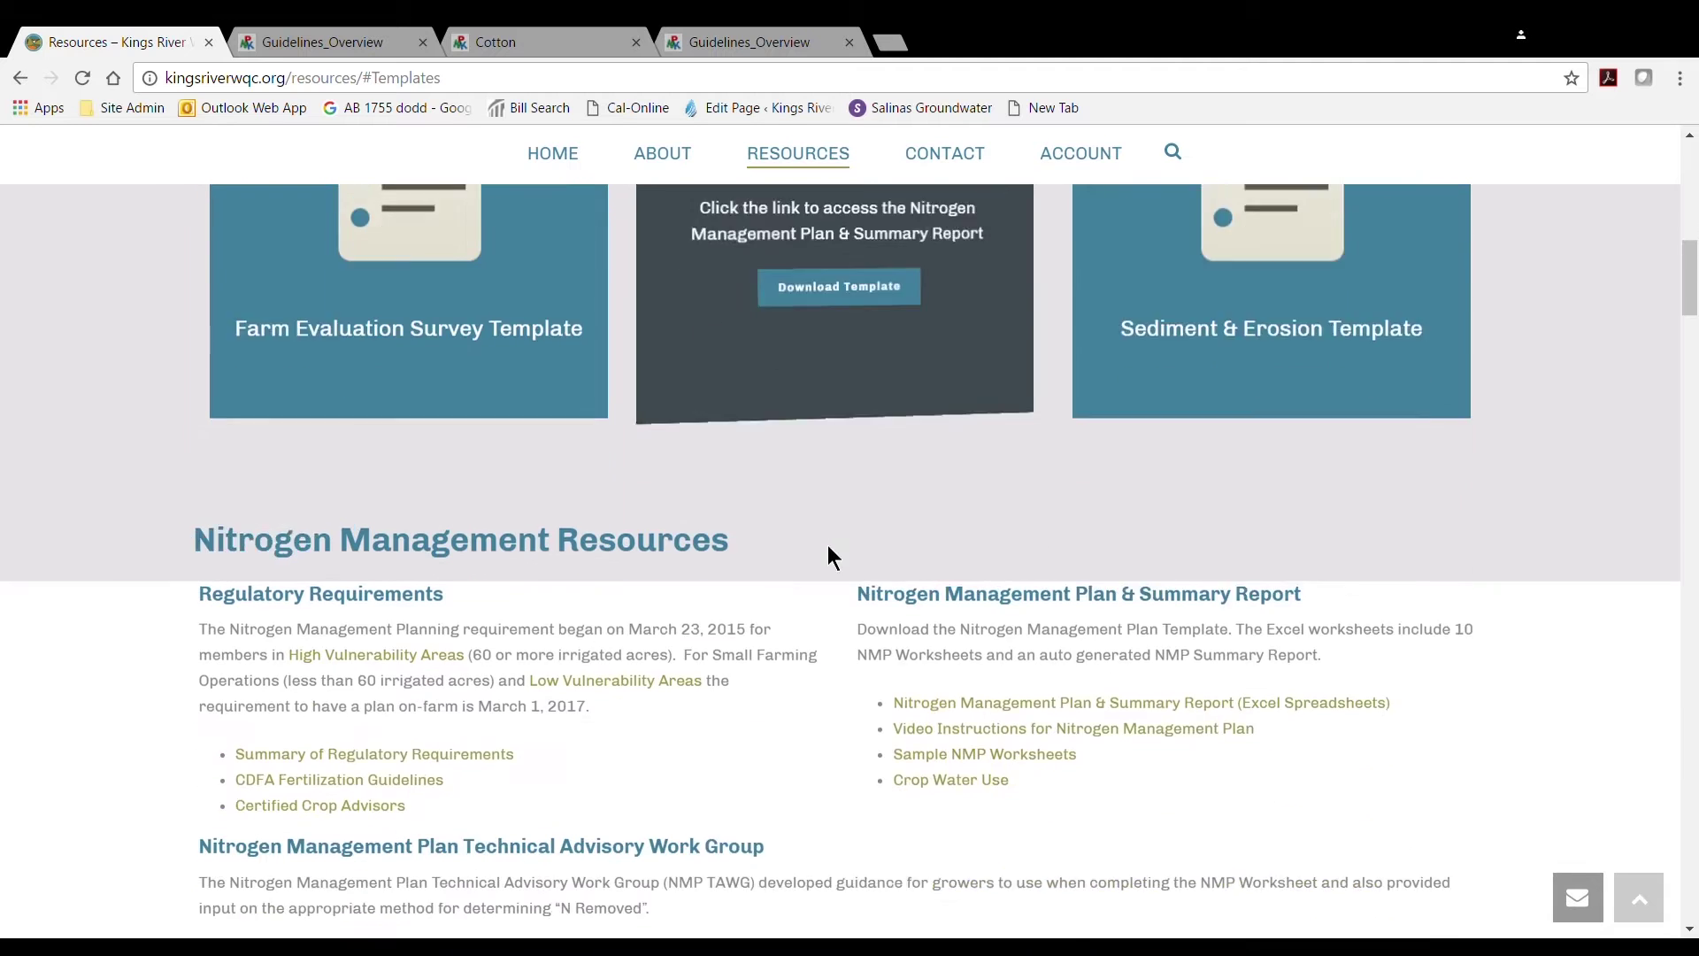
pyautogui.scroll(-2, 827, 545)
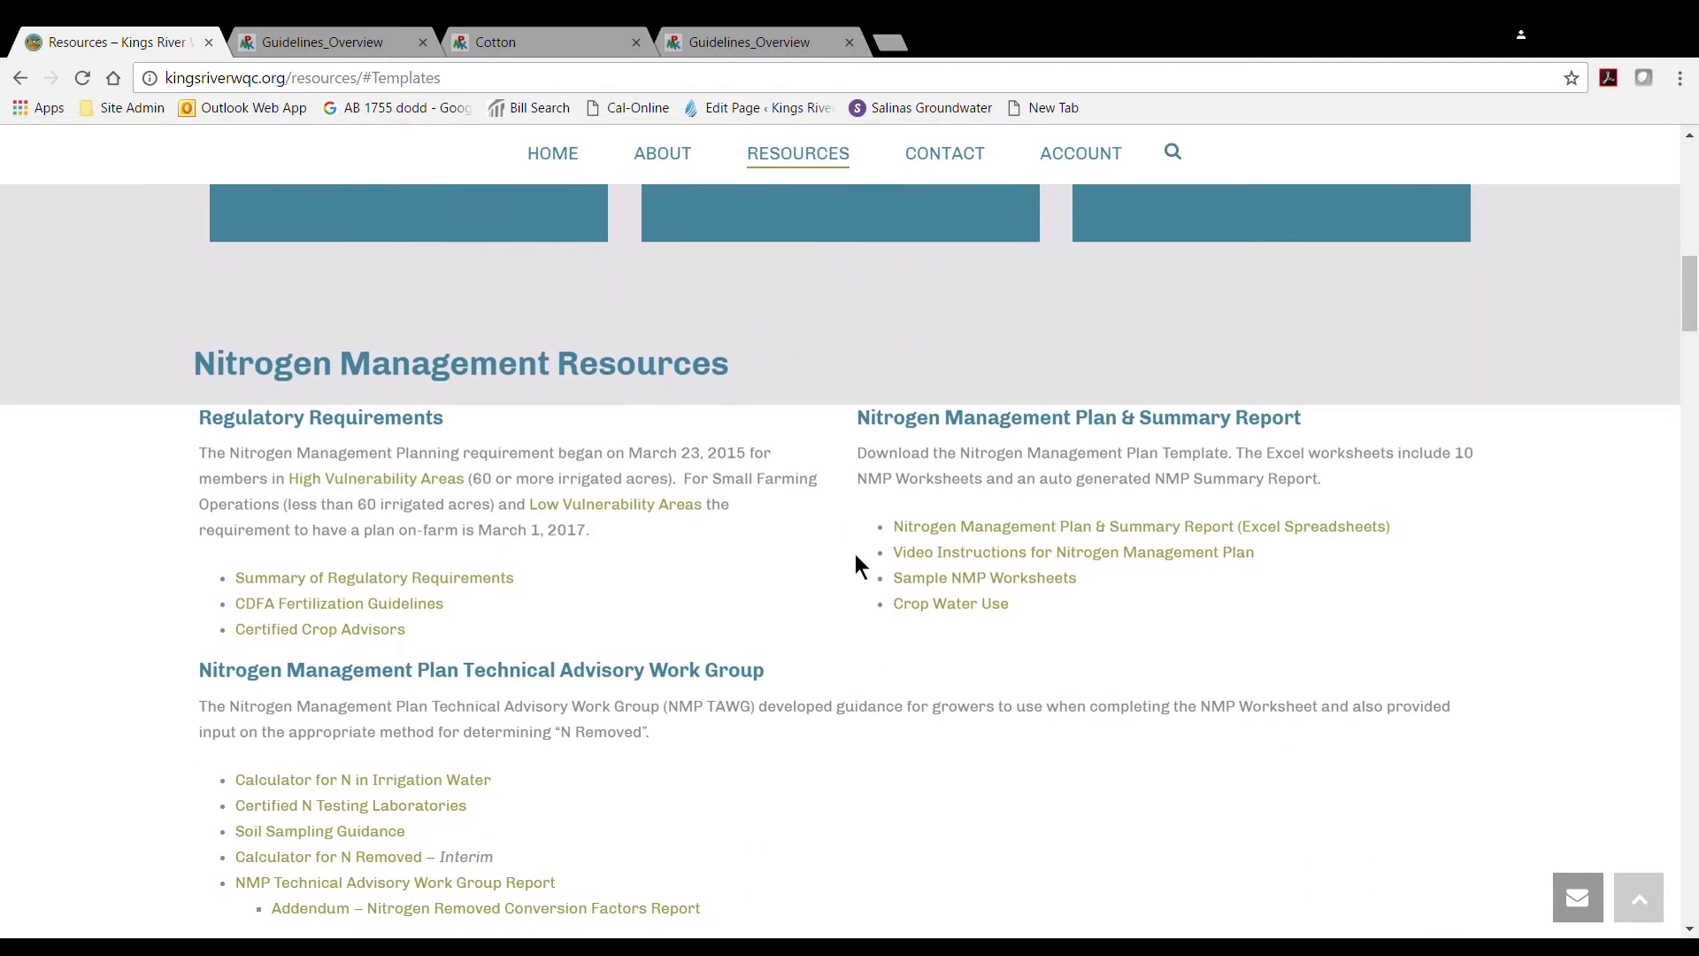
pyautogui.click(982, 596)
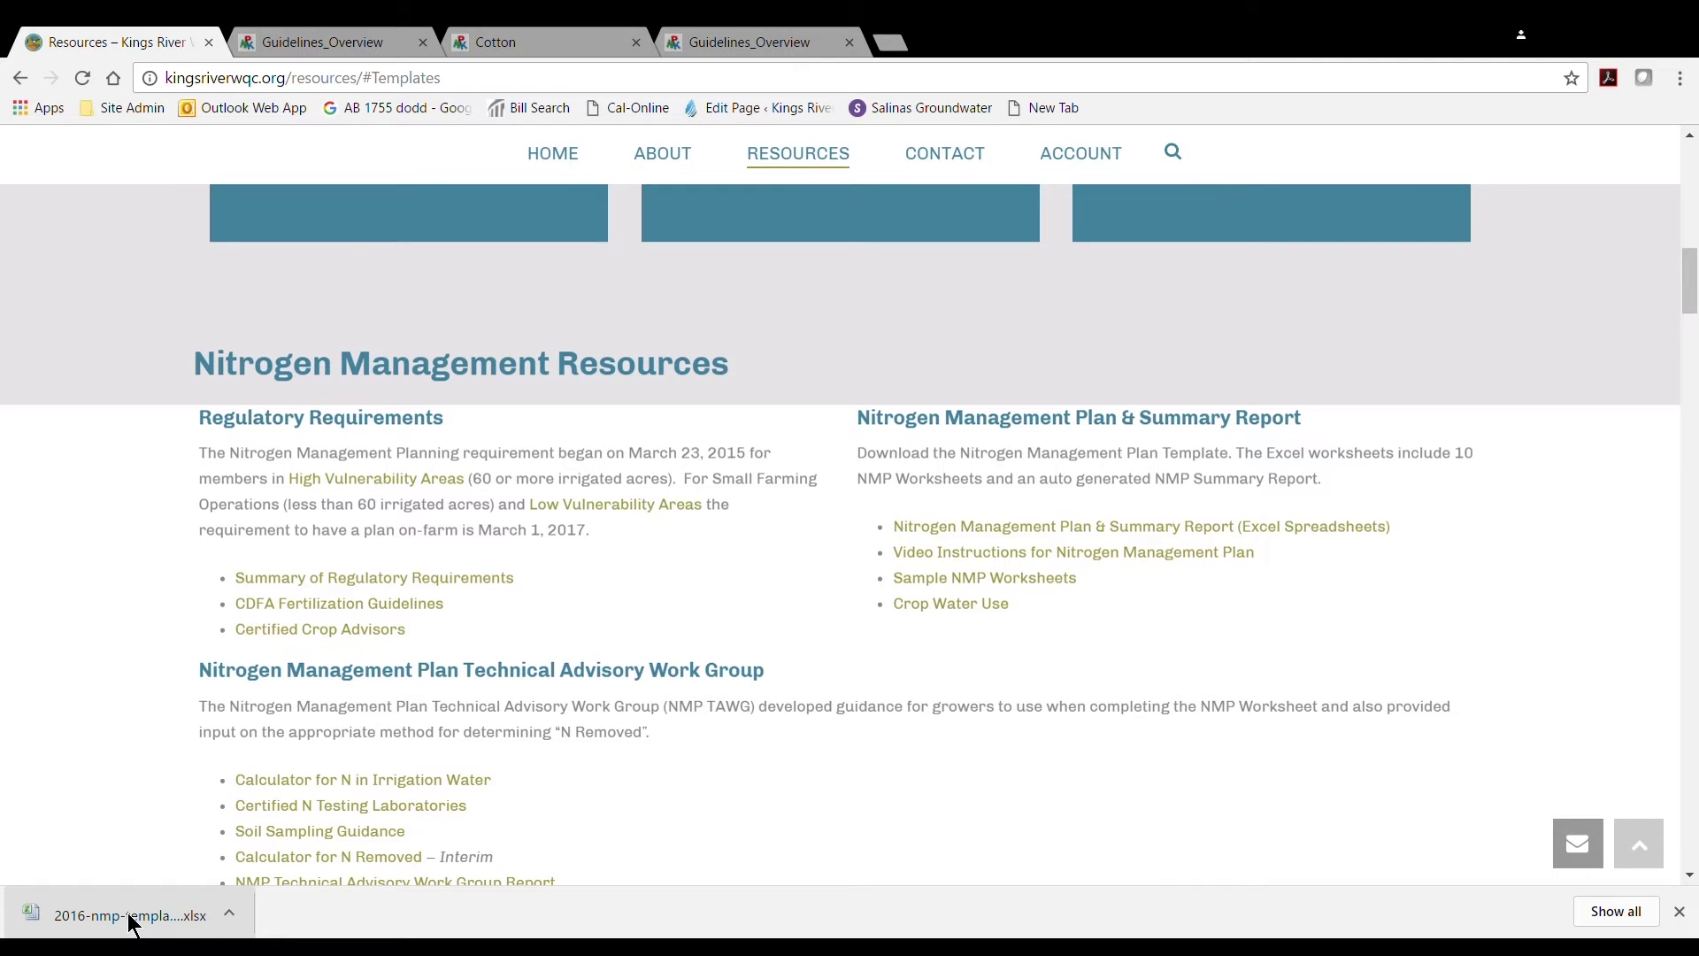
pyautogui.click(129, 915)
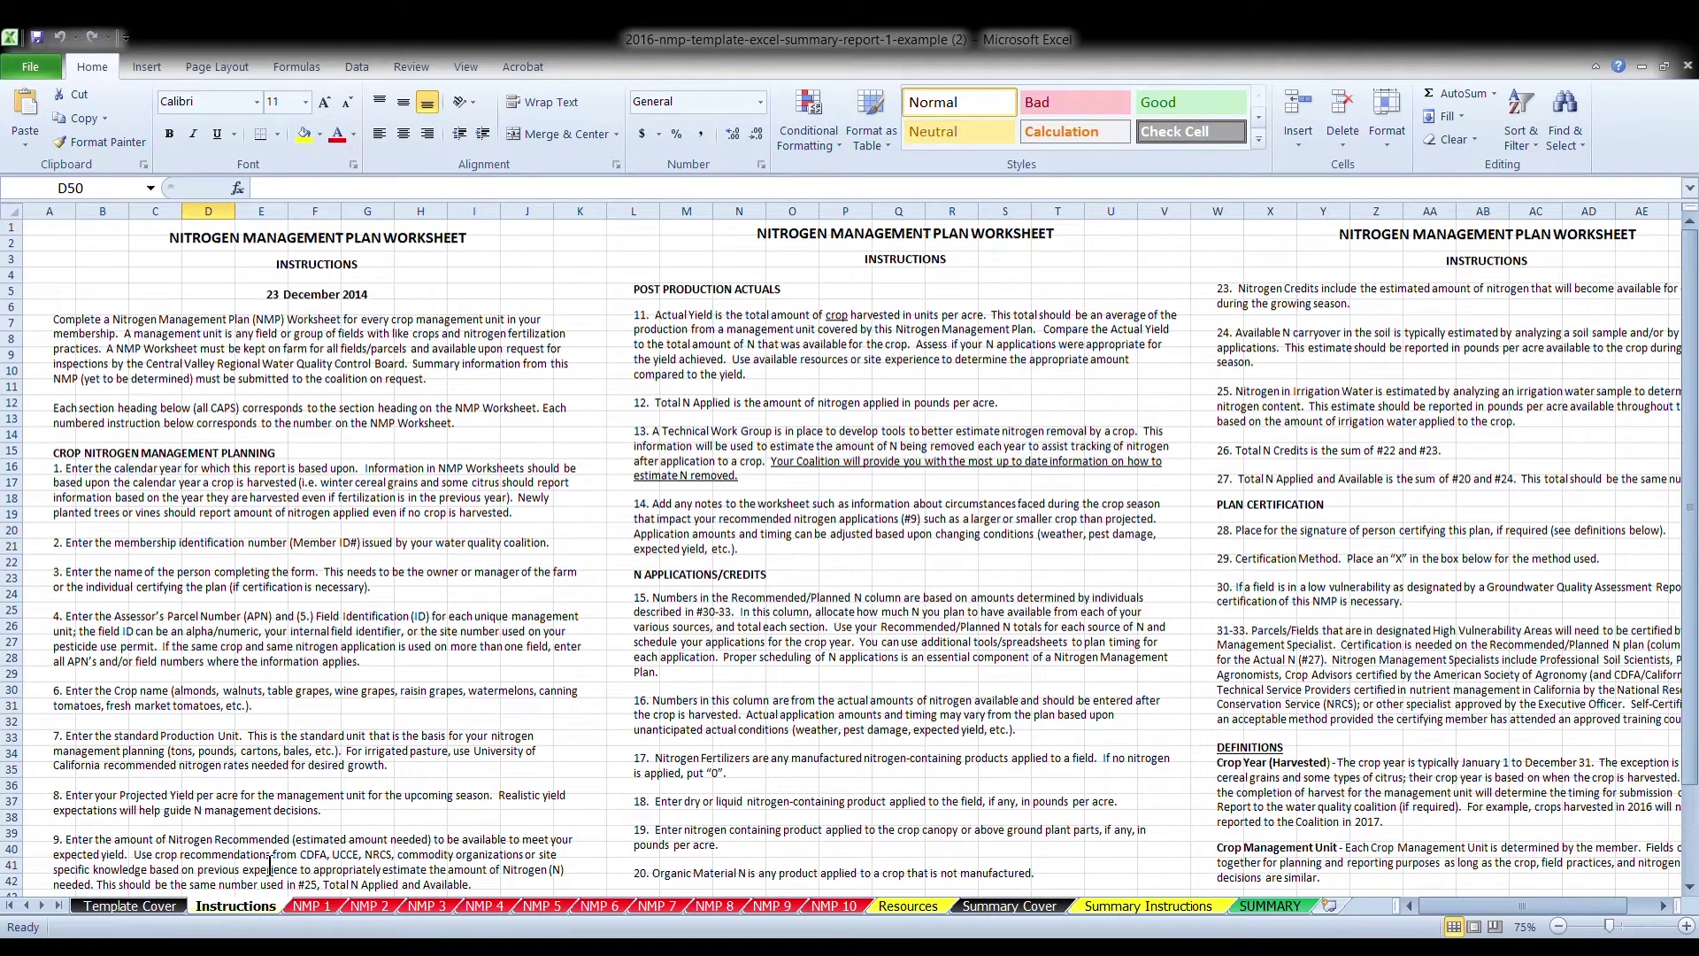
# Step: Show the Template Cover sheet with the NMP Worksheet title page
pyautogui.click(131, 905)
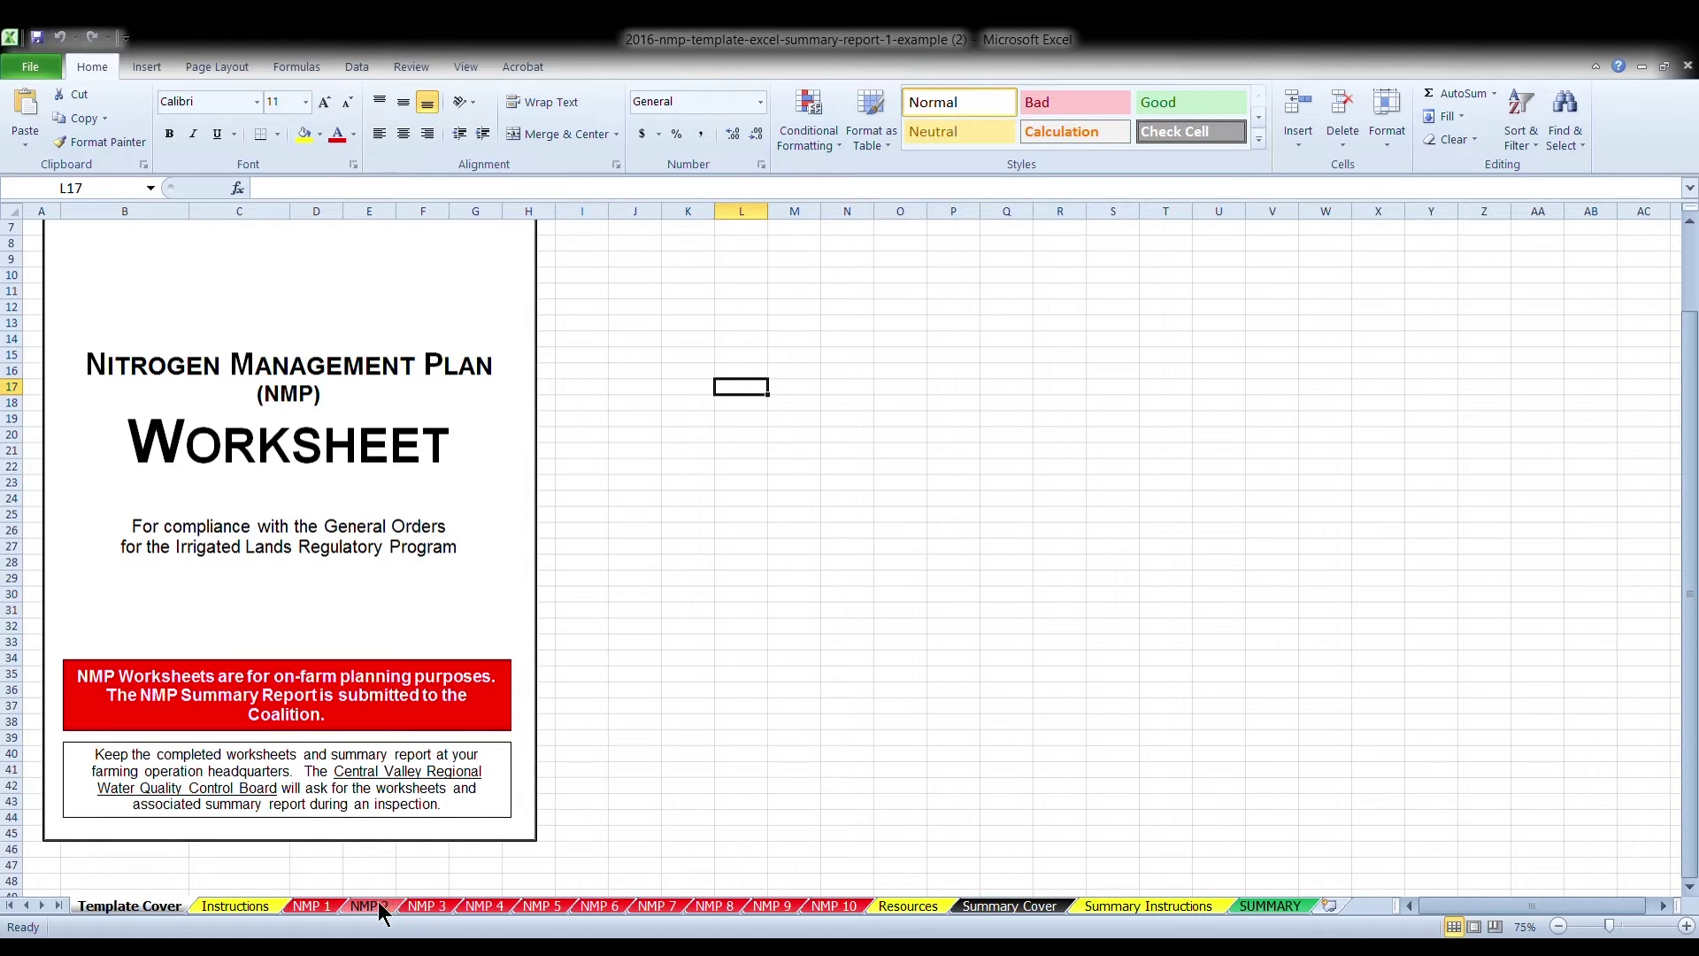
# Step: View the cotton NMP 1 worksheet, then the Resources sheet of fertilization guidelines and nitrogen conversions
pyautogui.click(303, 906)
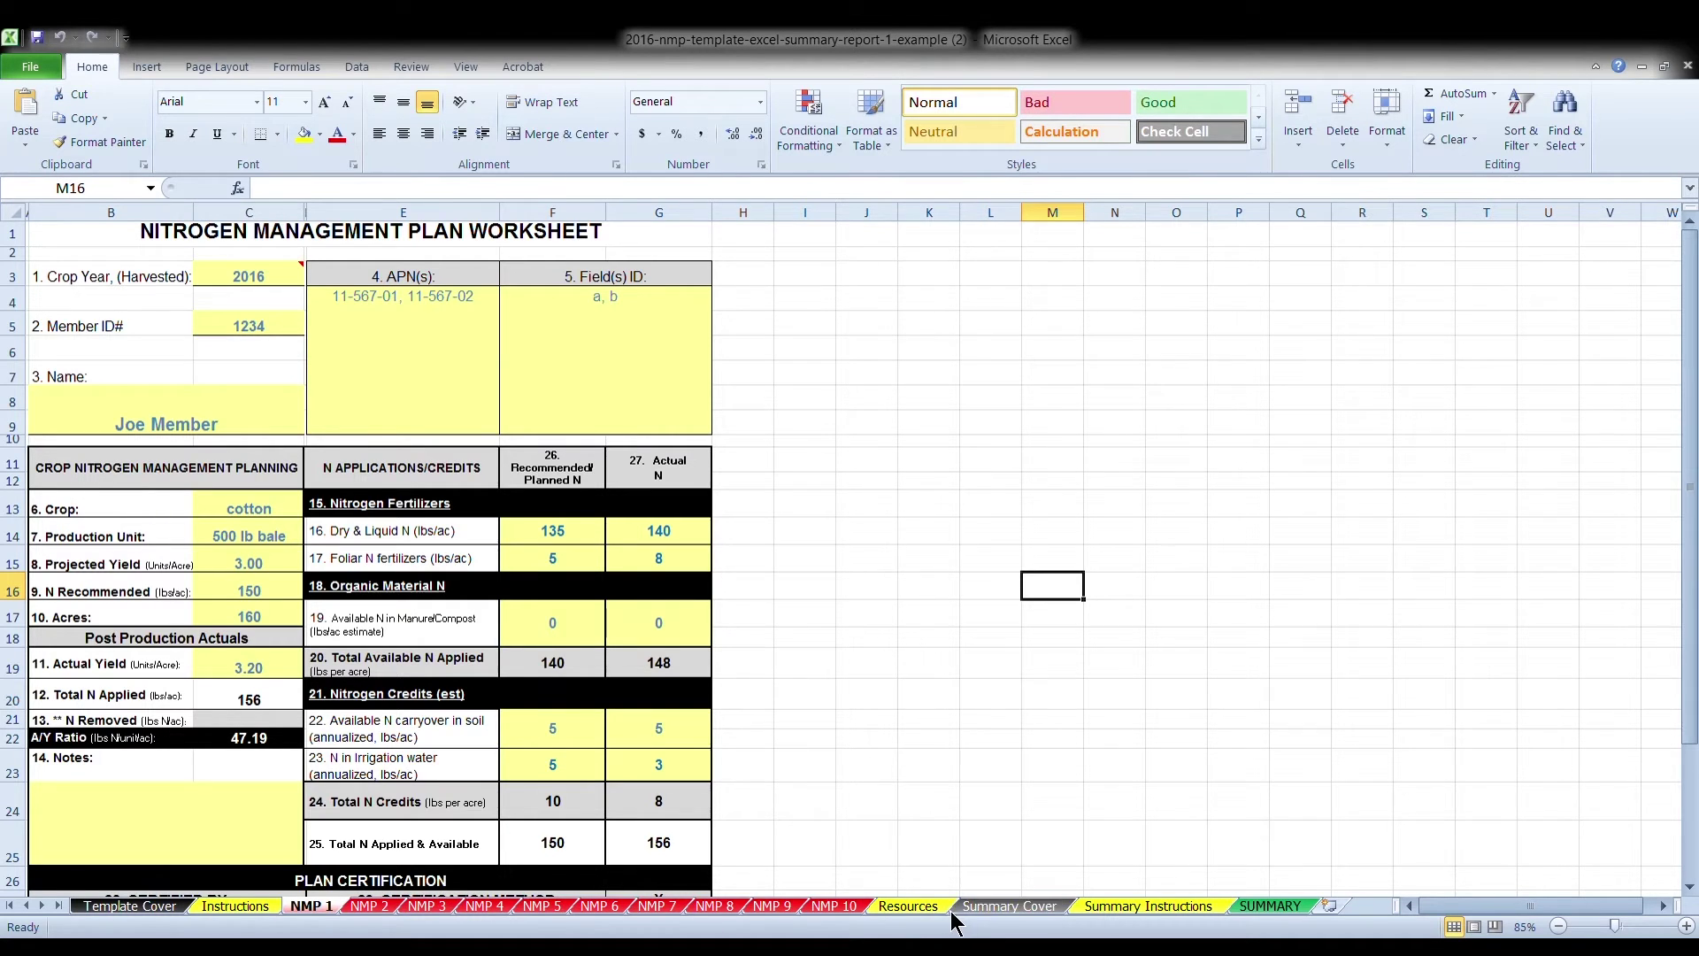
pyautogui.click(909, 909)
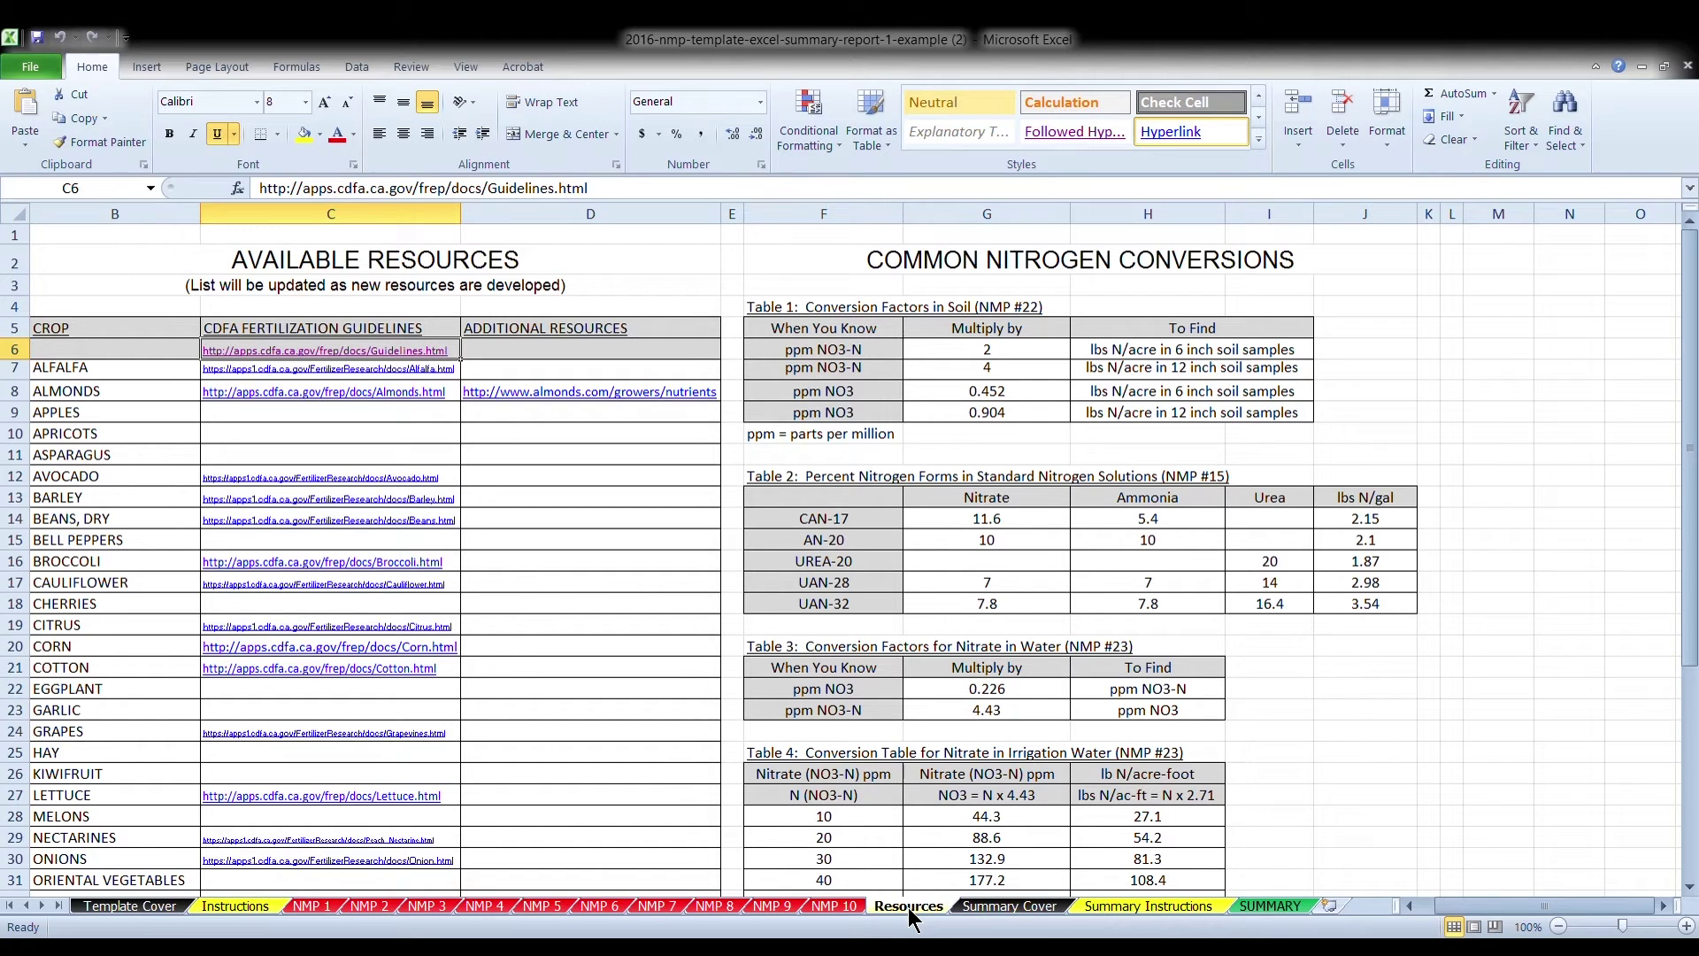
# Step: Show the Summary Cover sheet with the NMP Summary Report title page
pyautogui.click(987, 907)
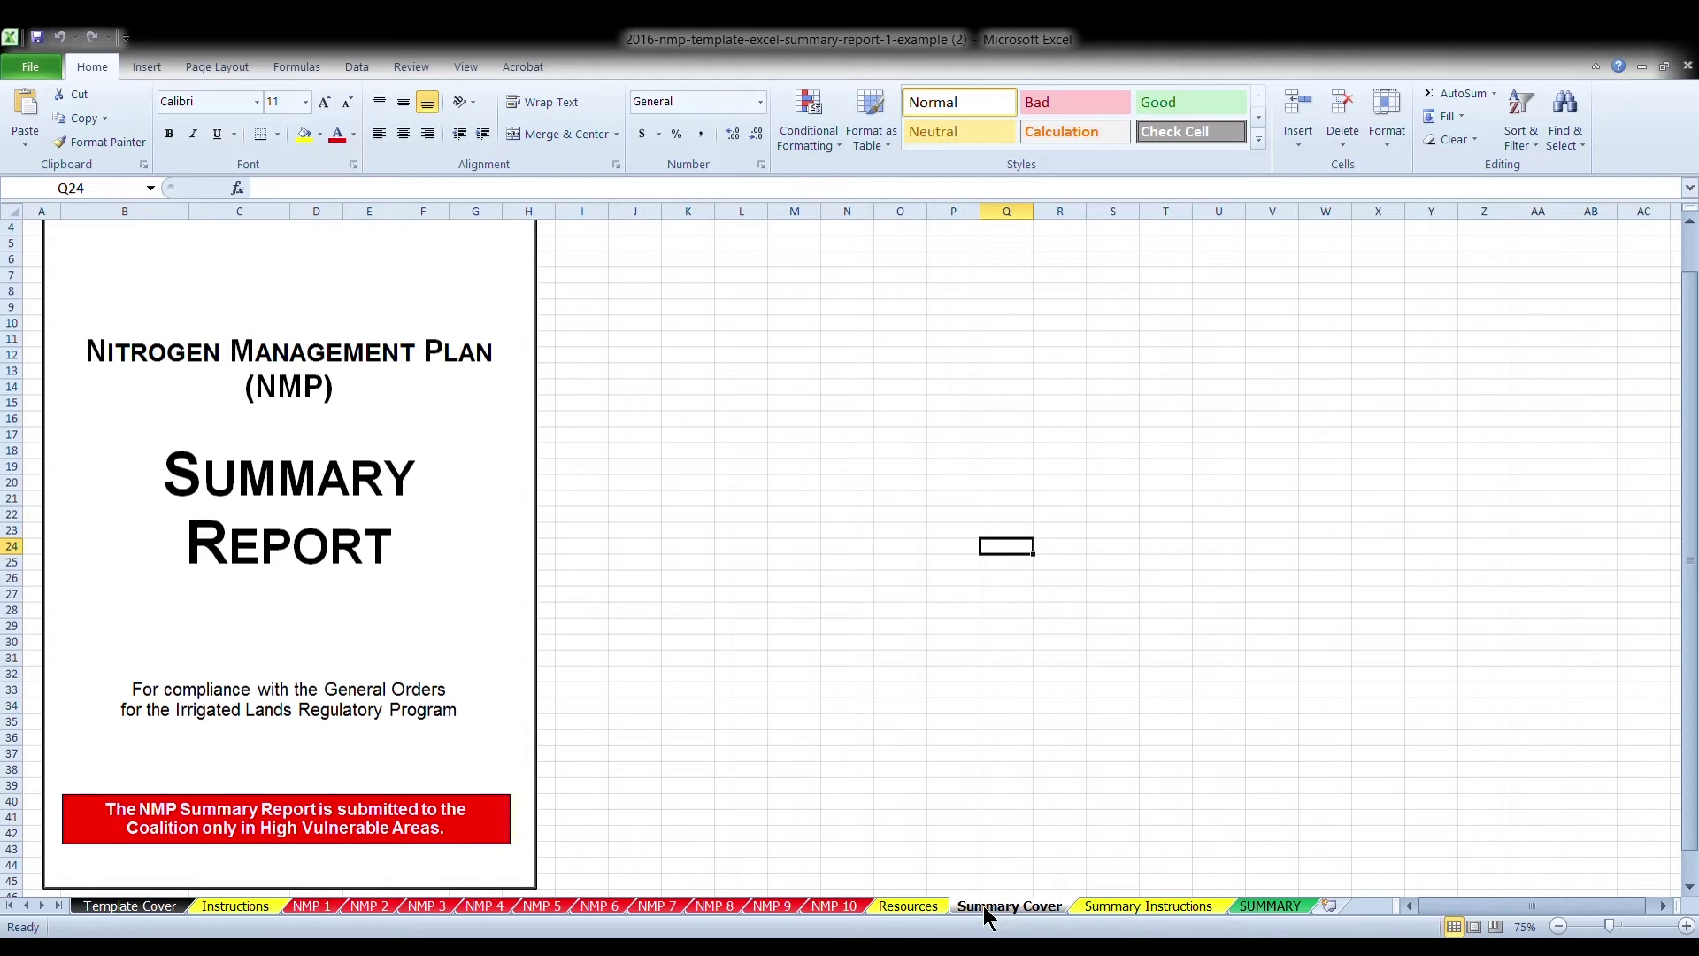
# Step: Show the Summary Instructions sheet listing the steps for the NMP Summary Report
pyautogui.click(1111, 912)
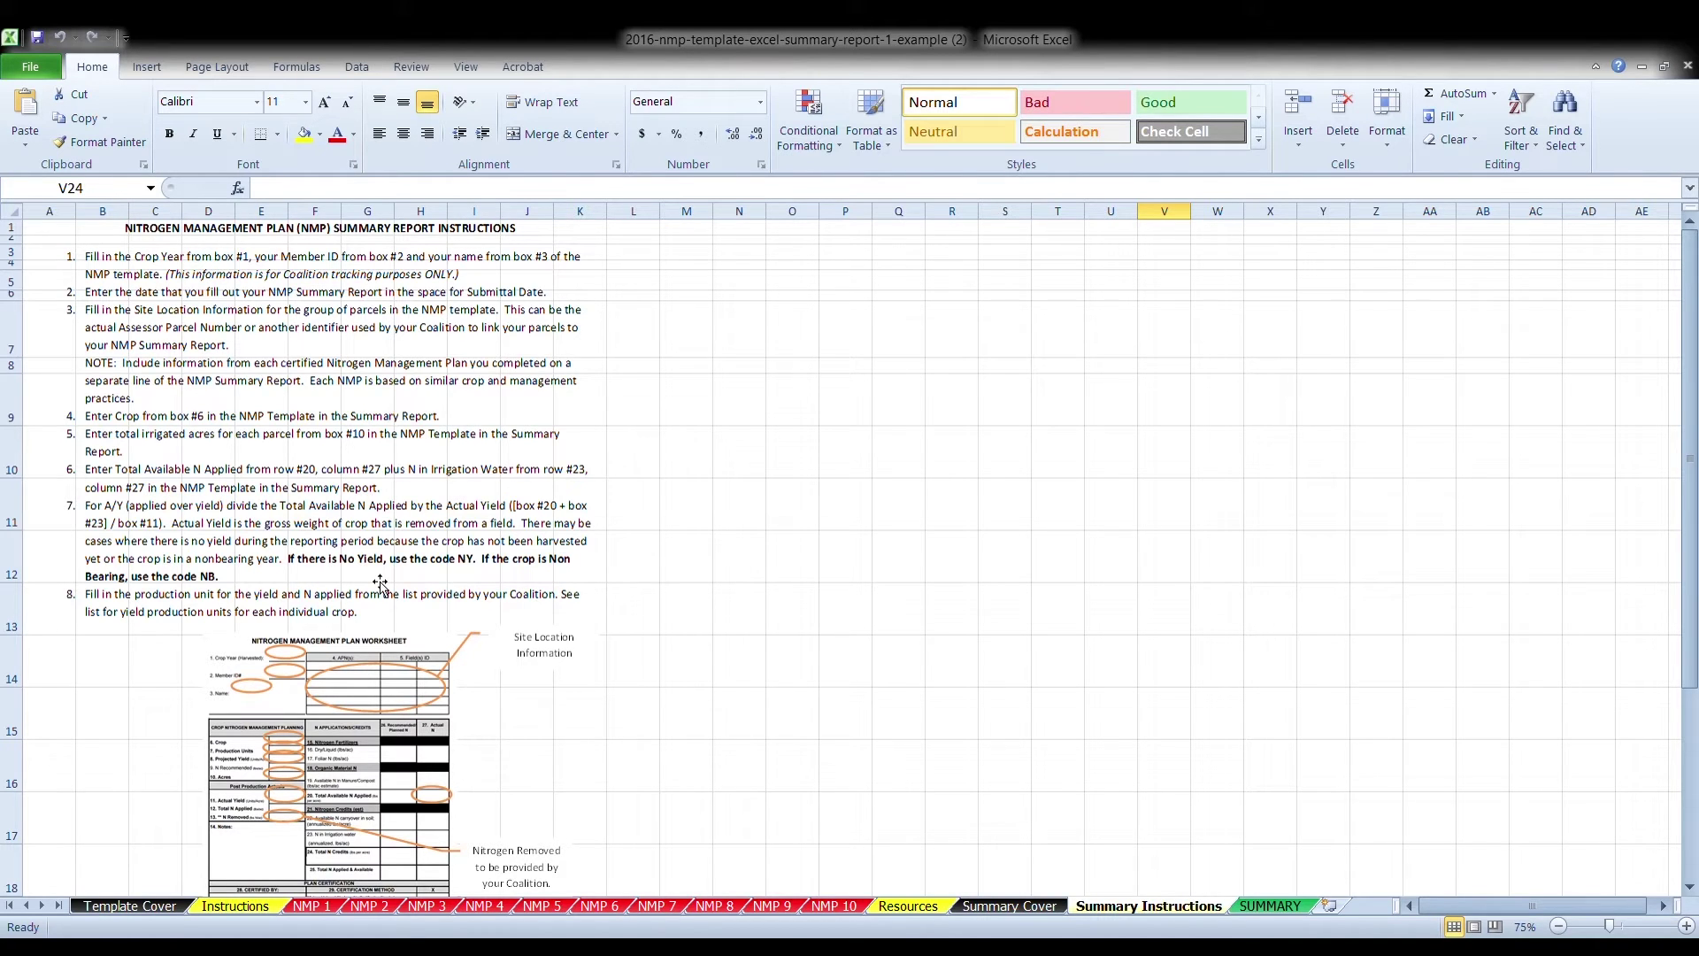
# Step: Display the filled-in SUMMARY report sheet
pyautogui.click(1267, 906)
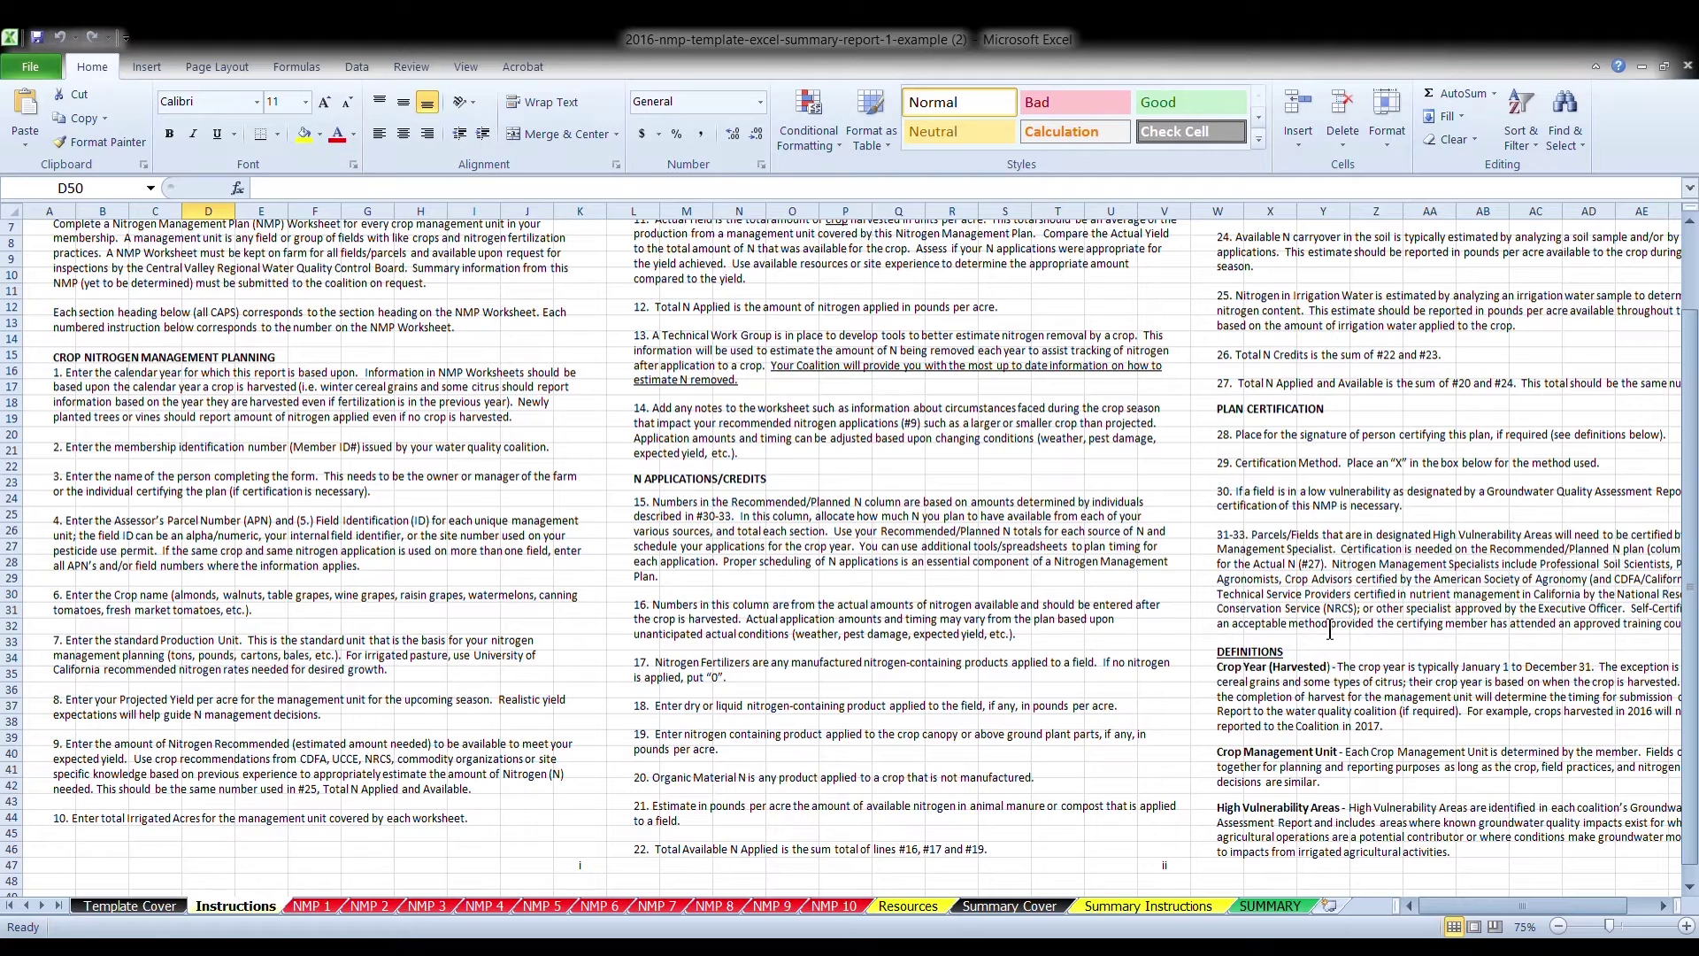
# Step: Move with Ctrl+Page Down to the NMP 1 cotton worksheet: 160 acres, 150 lbs/ac N
pyautogui.hotkey('ctrl', 'pagedown')
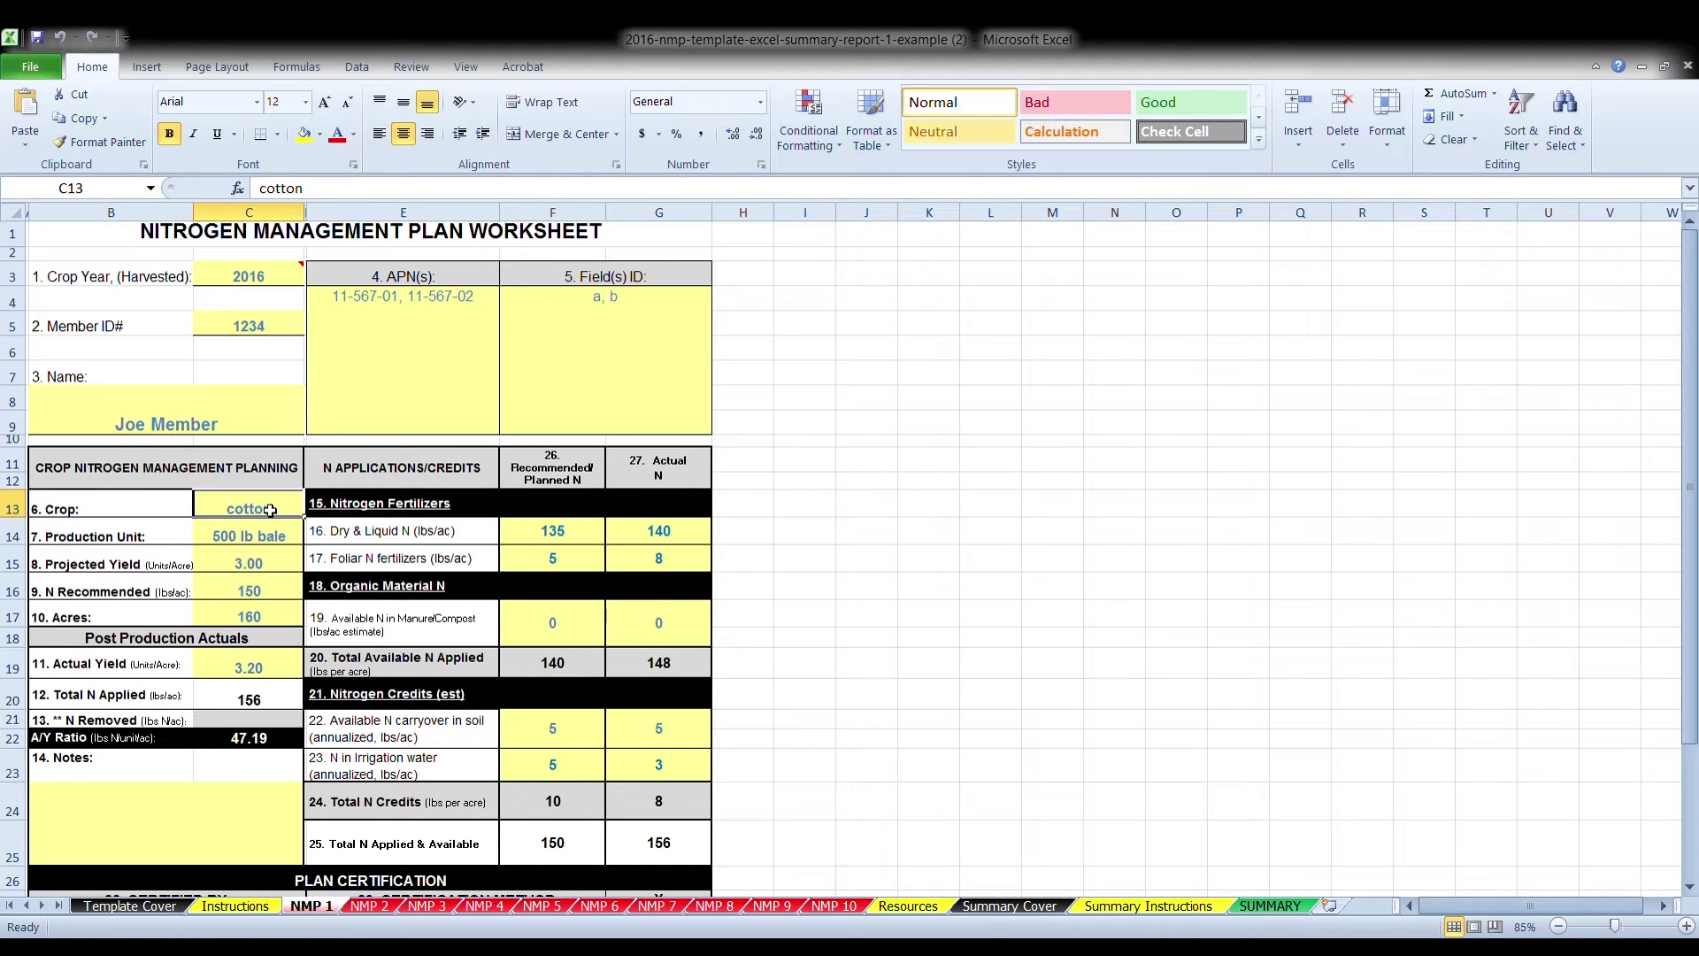
pyautogui.click(262, 282)
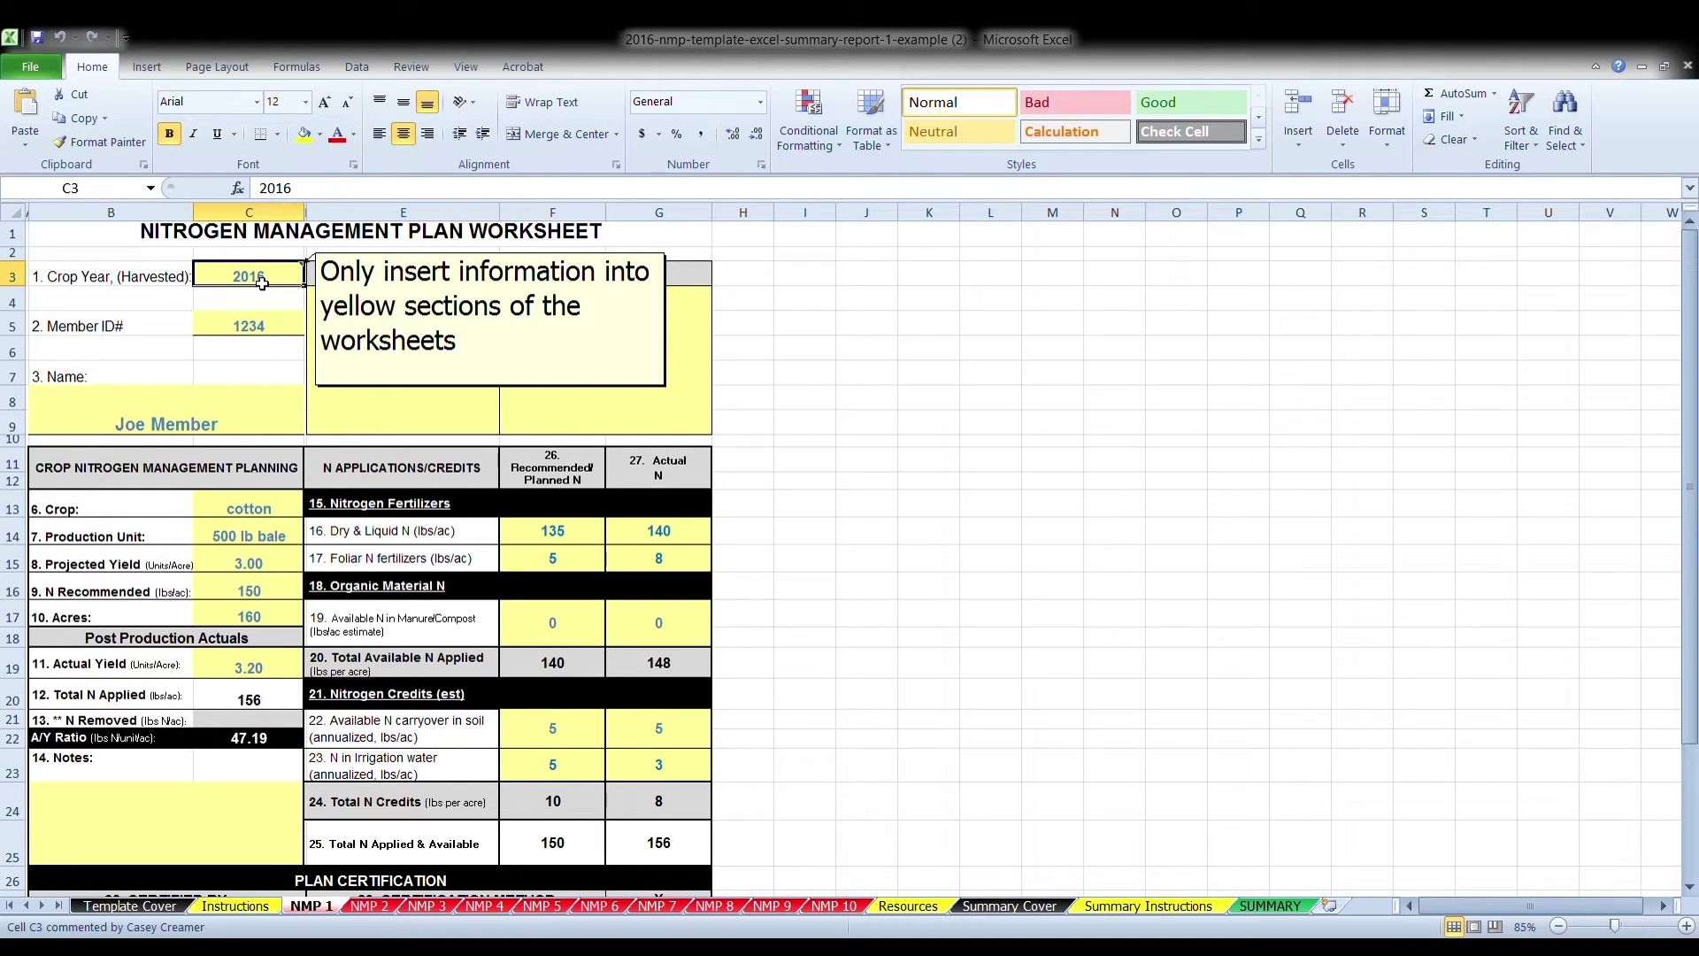
pyautogui.click(260, 334)
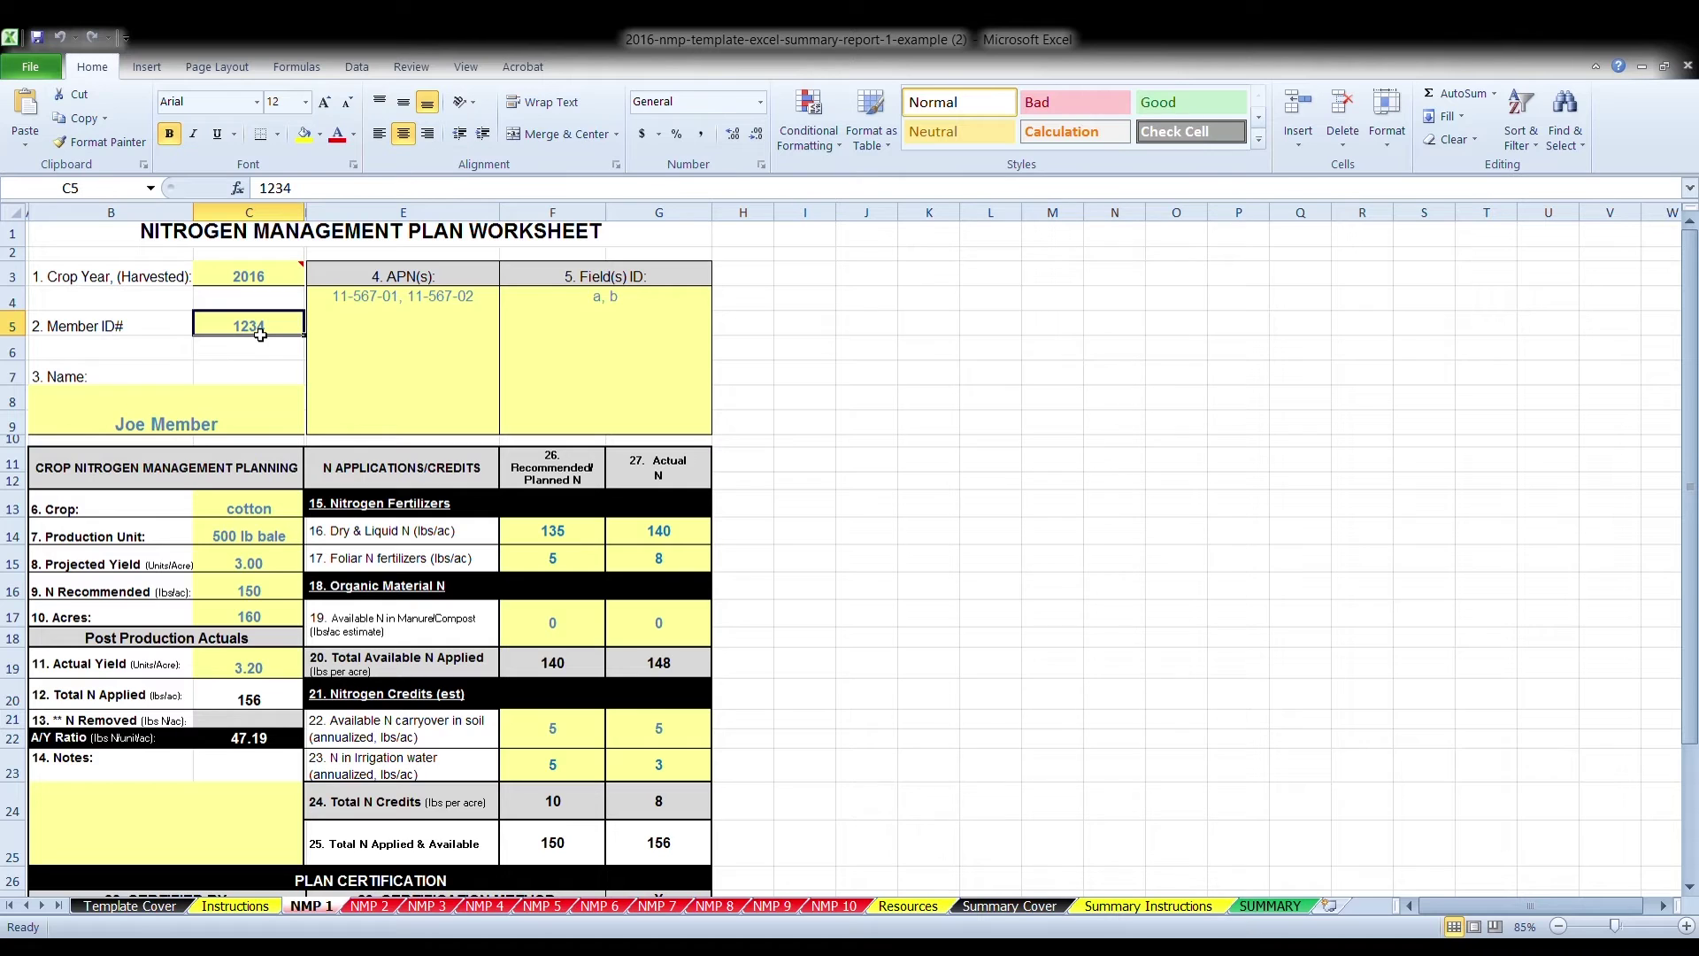
pyautogui.click(244, 428)
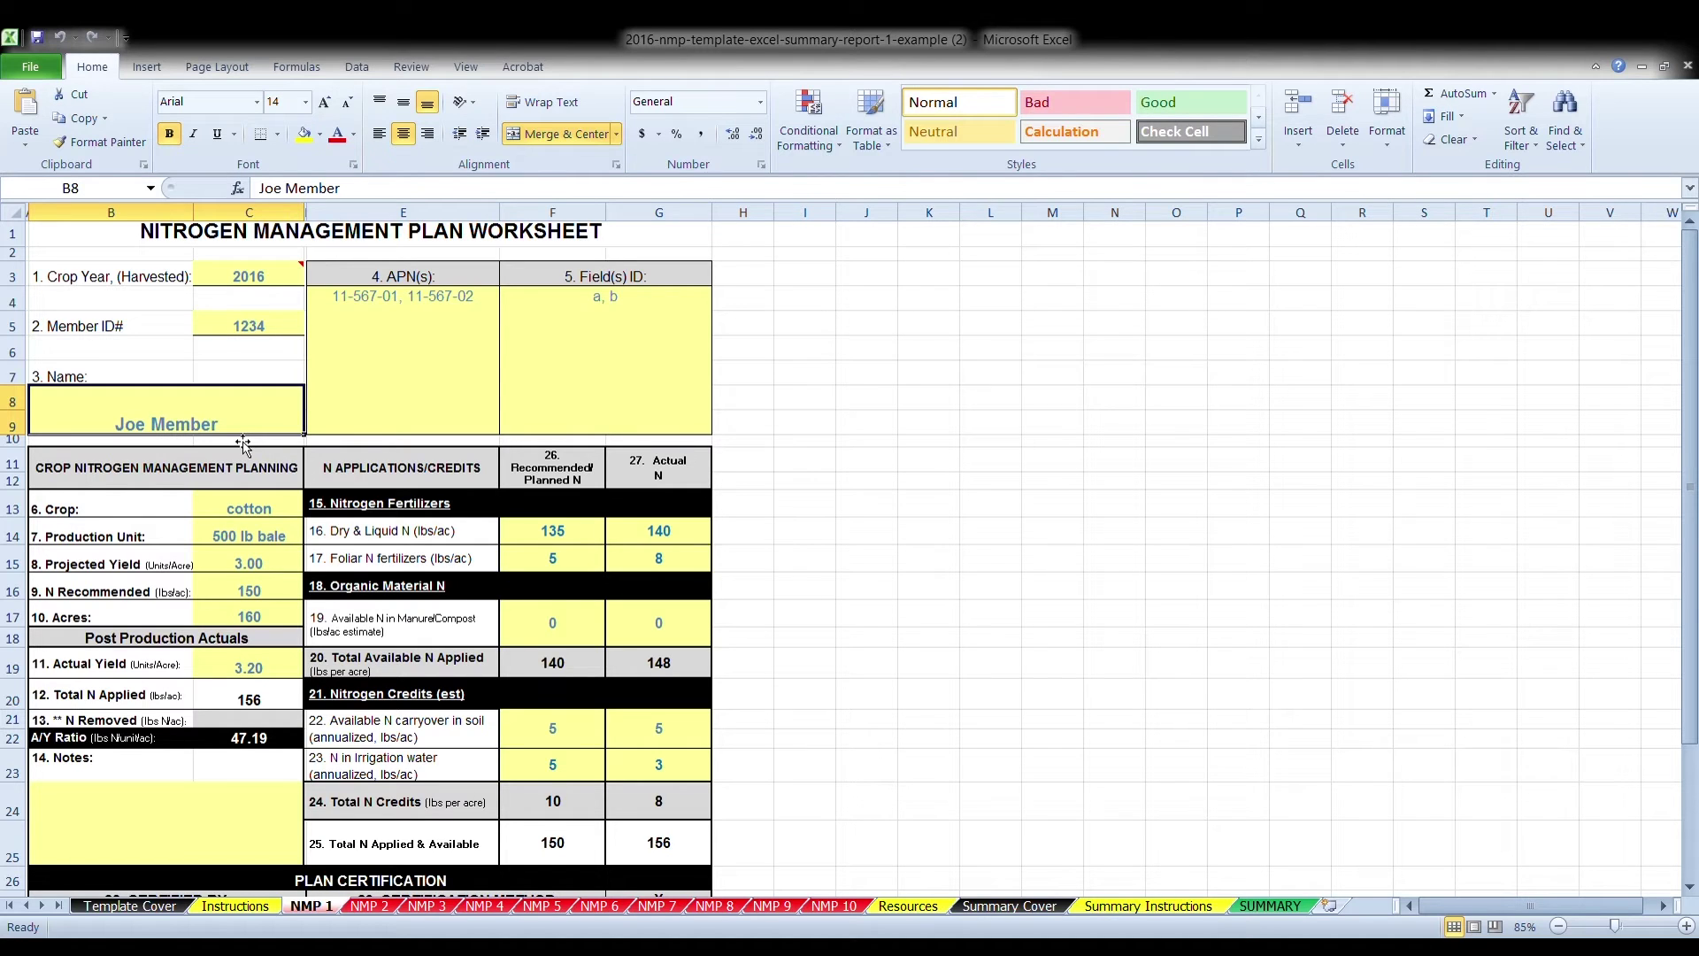
pyautogui.click(420, 390)
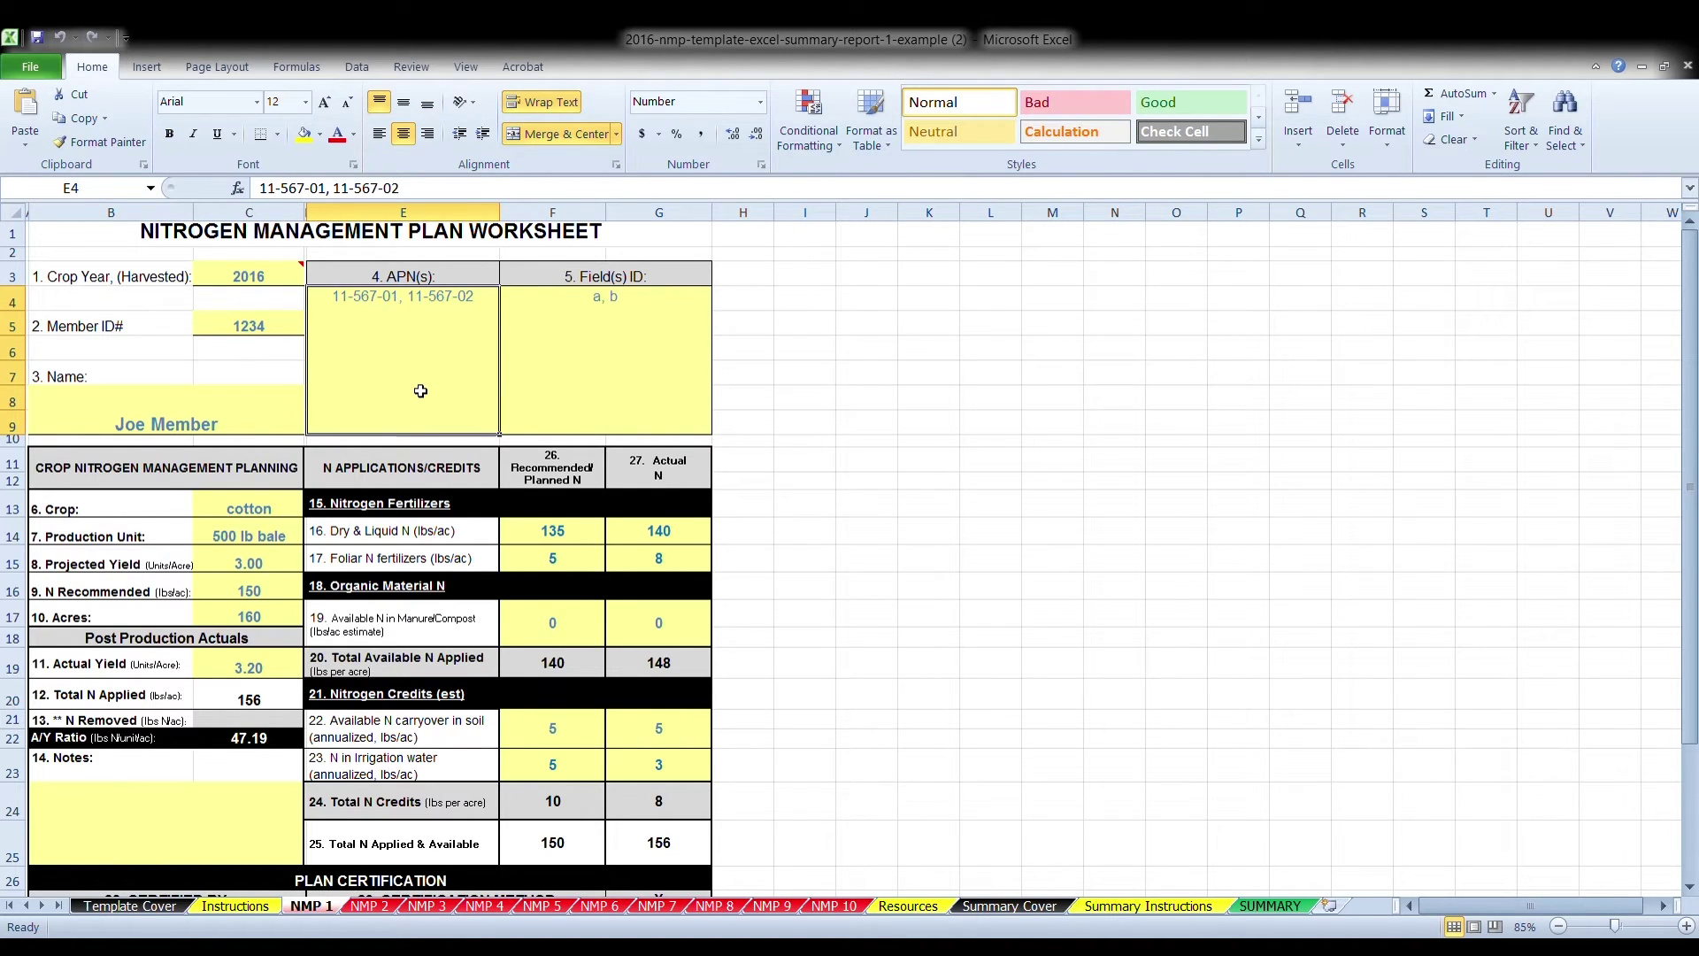
pyautogui.click(563, 403)
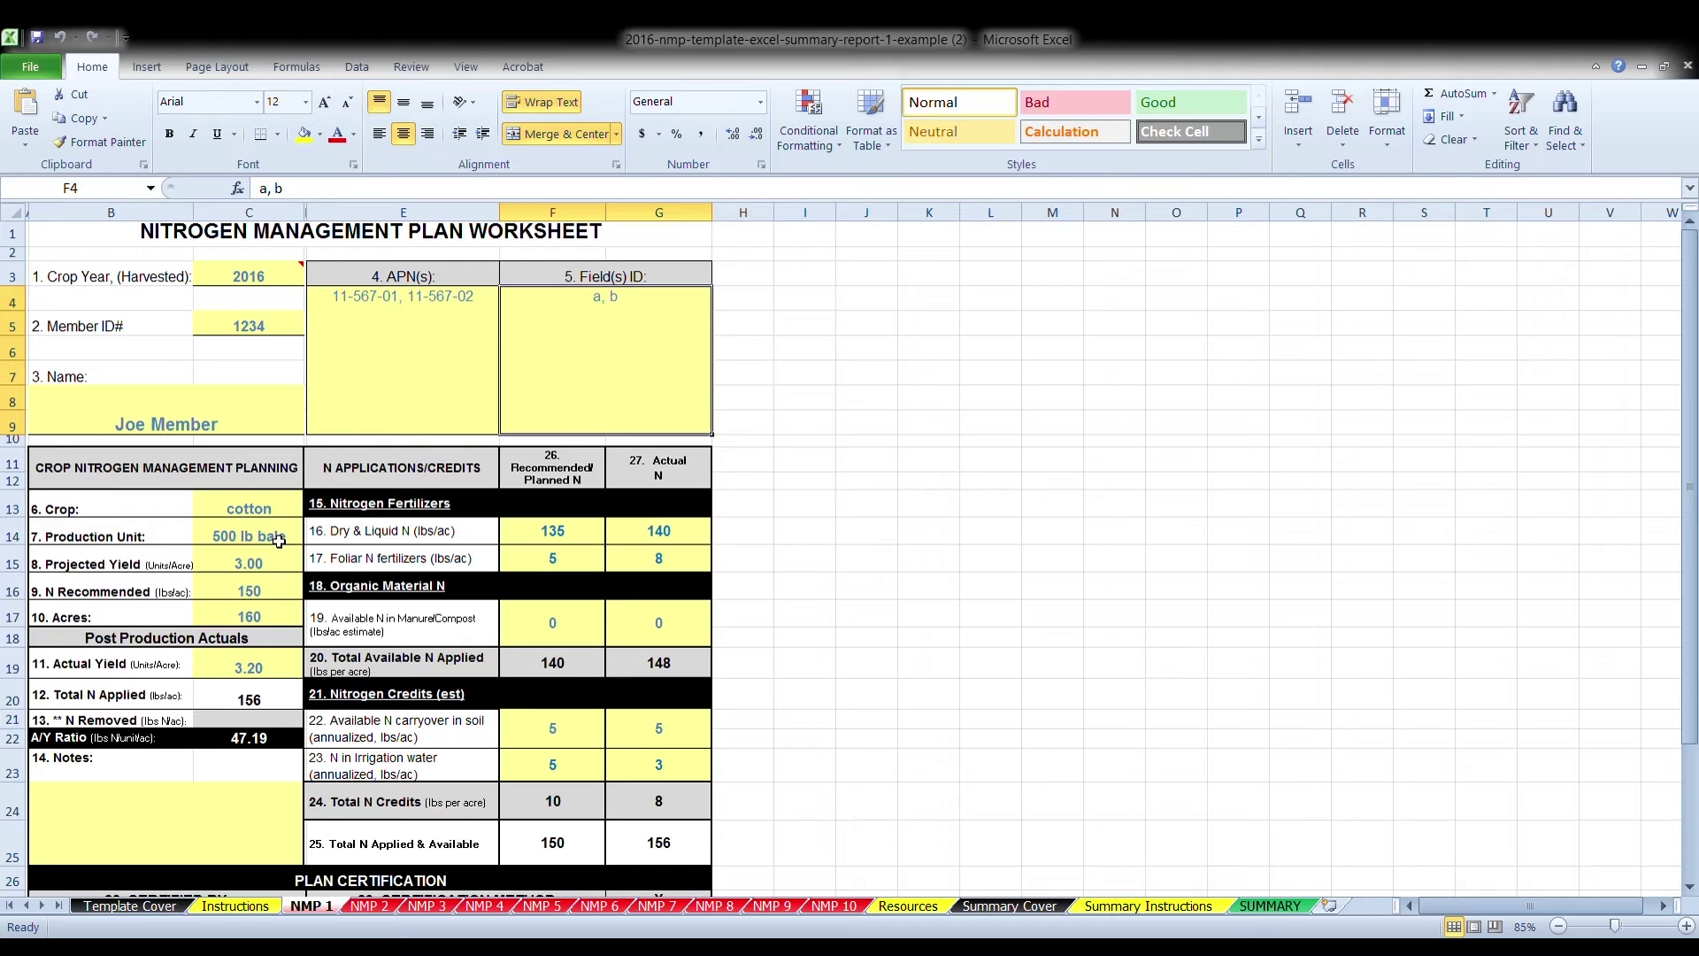
pyautogui.click(269, 571)
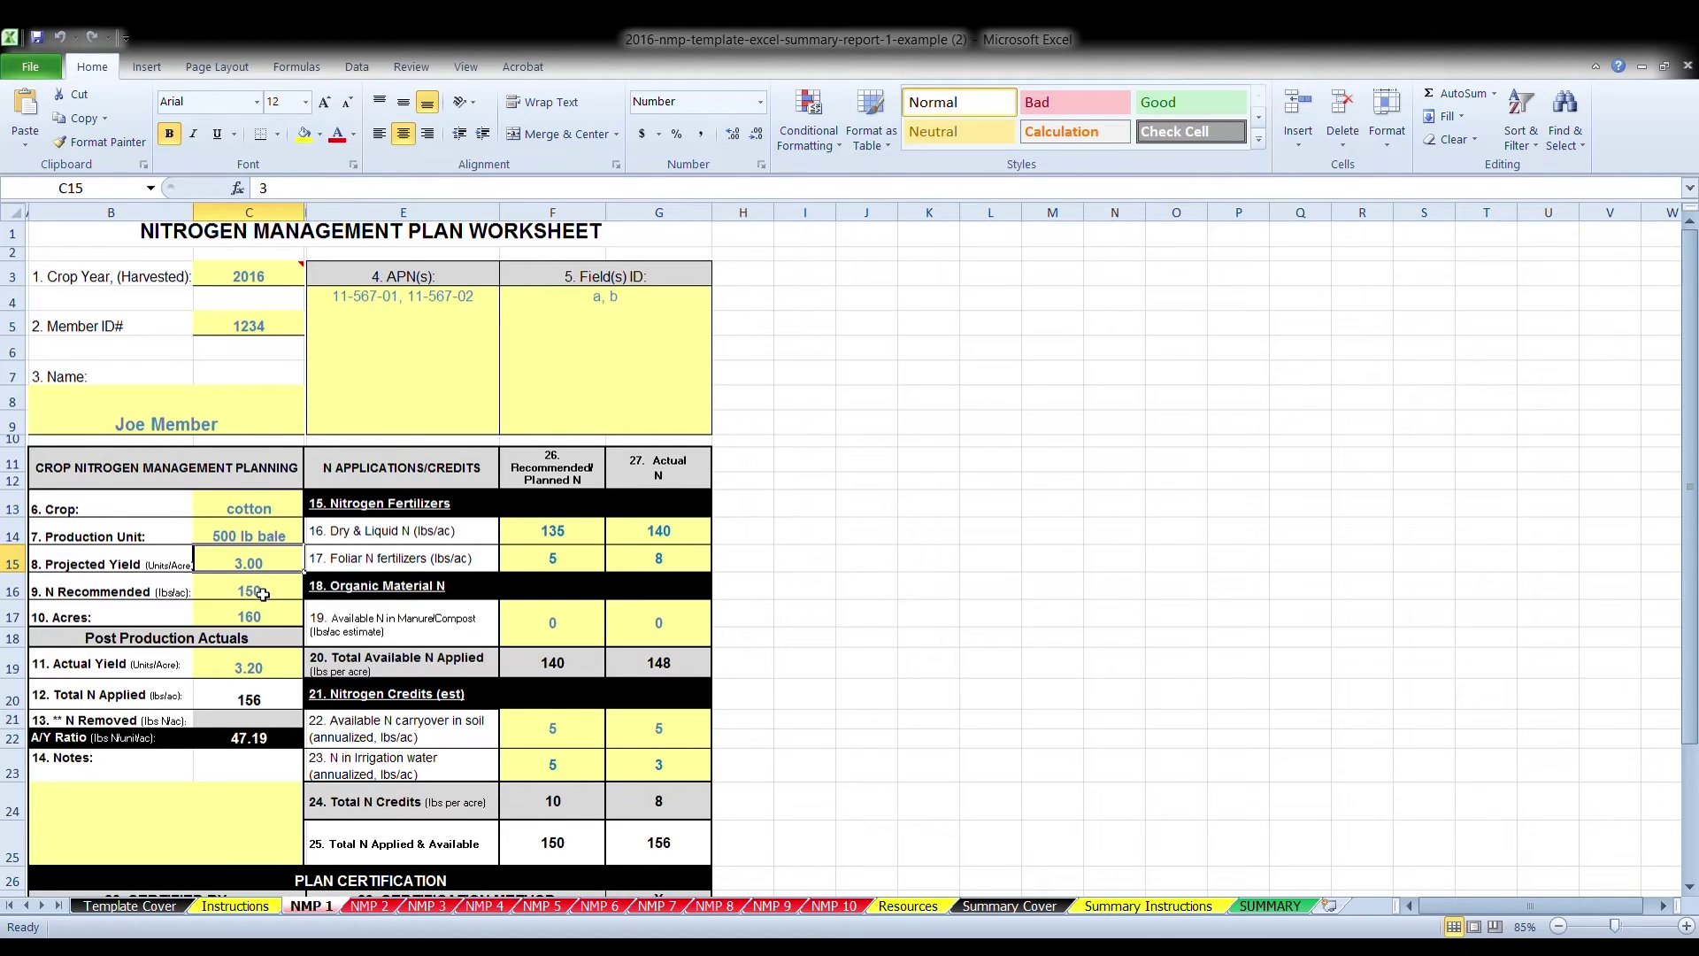
pyautogui.click(263, 592)
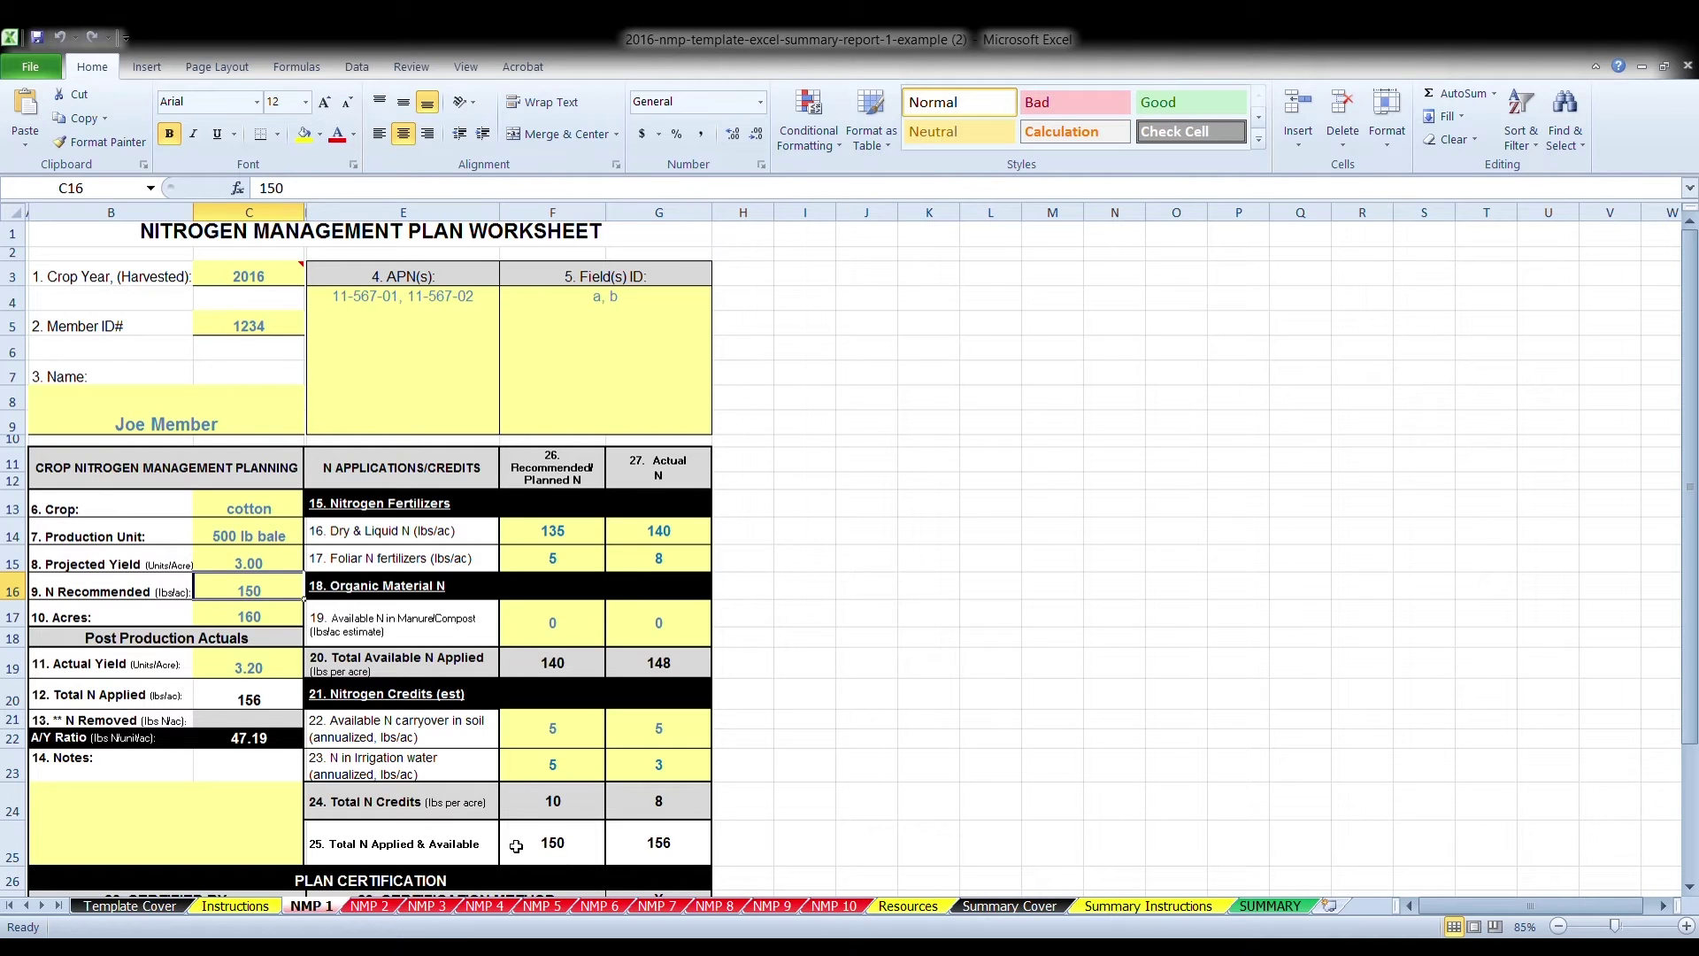
pyautogui.click(244, 618)
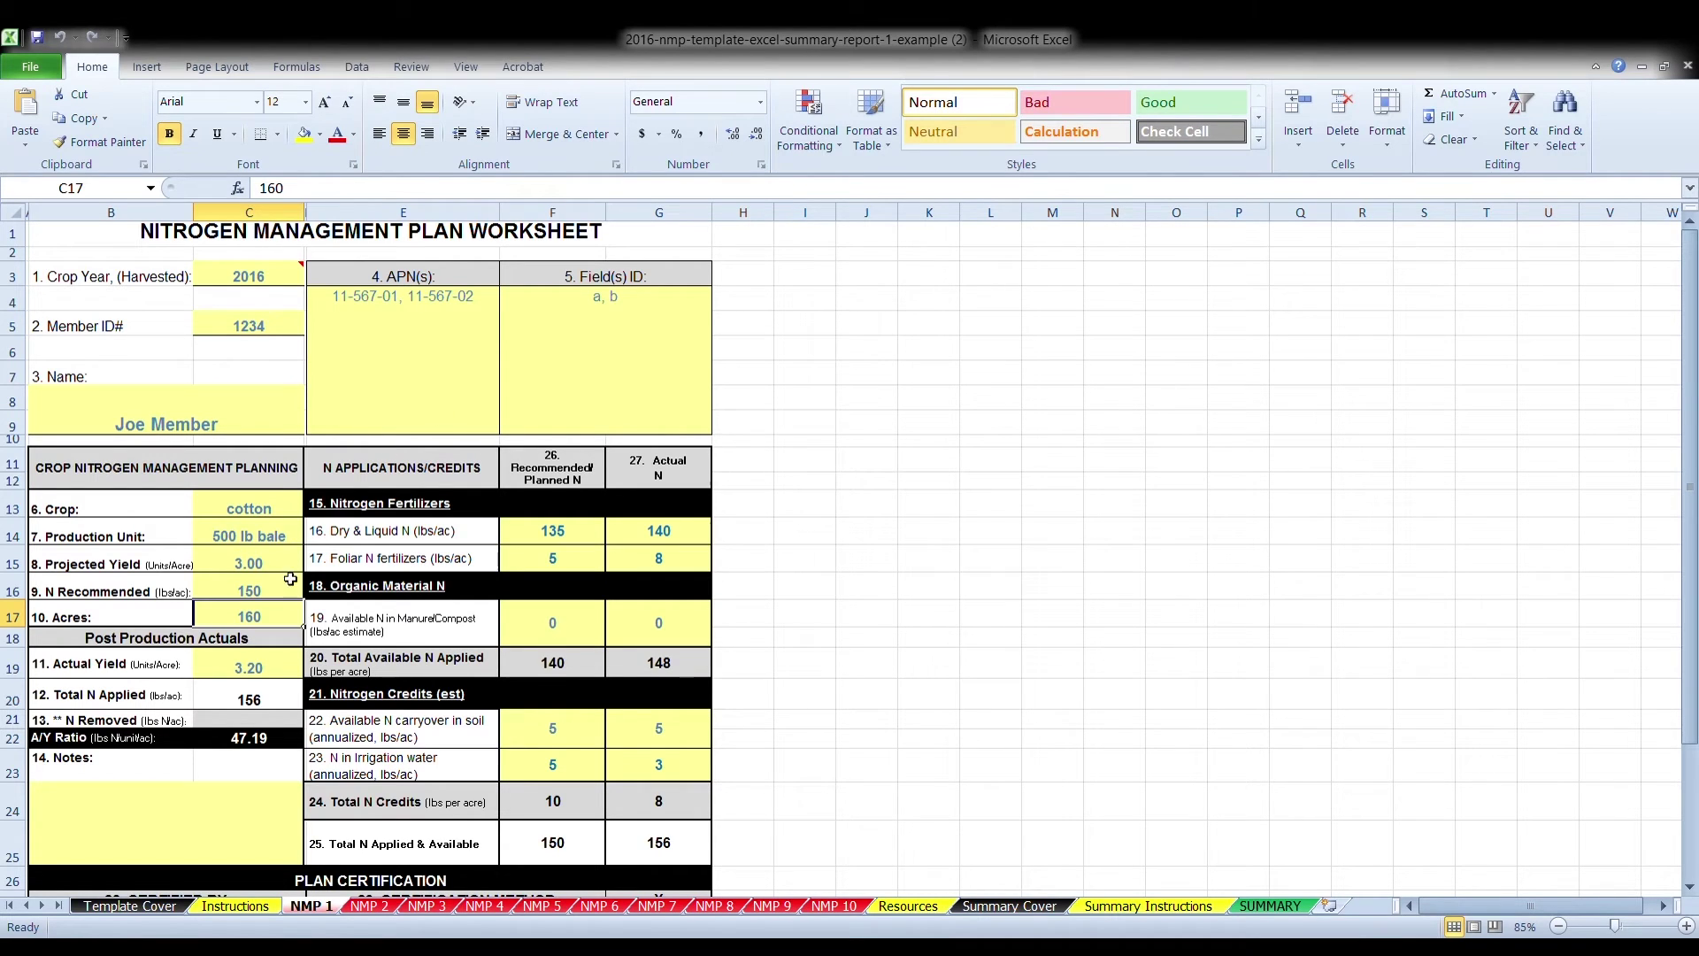
pyautogui.click(398, 531)
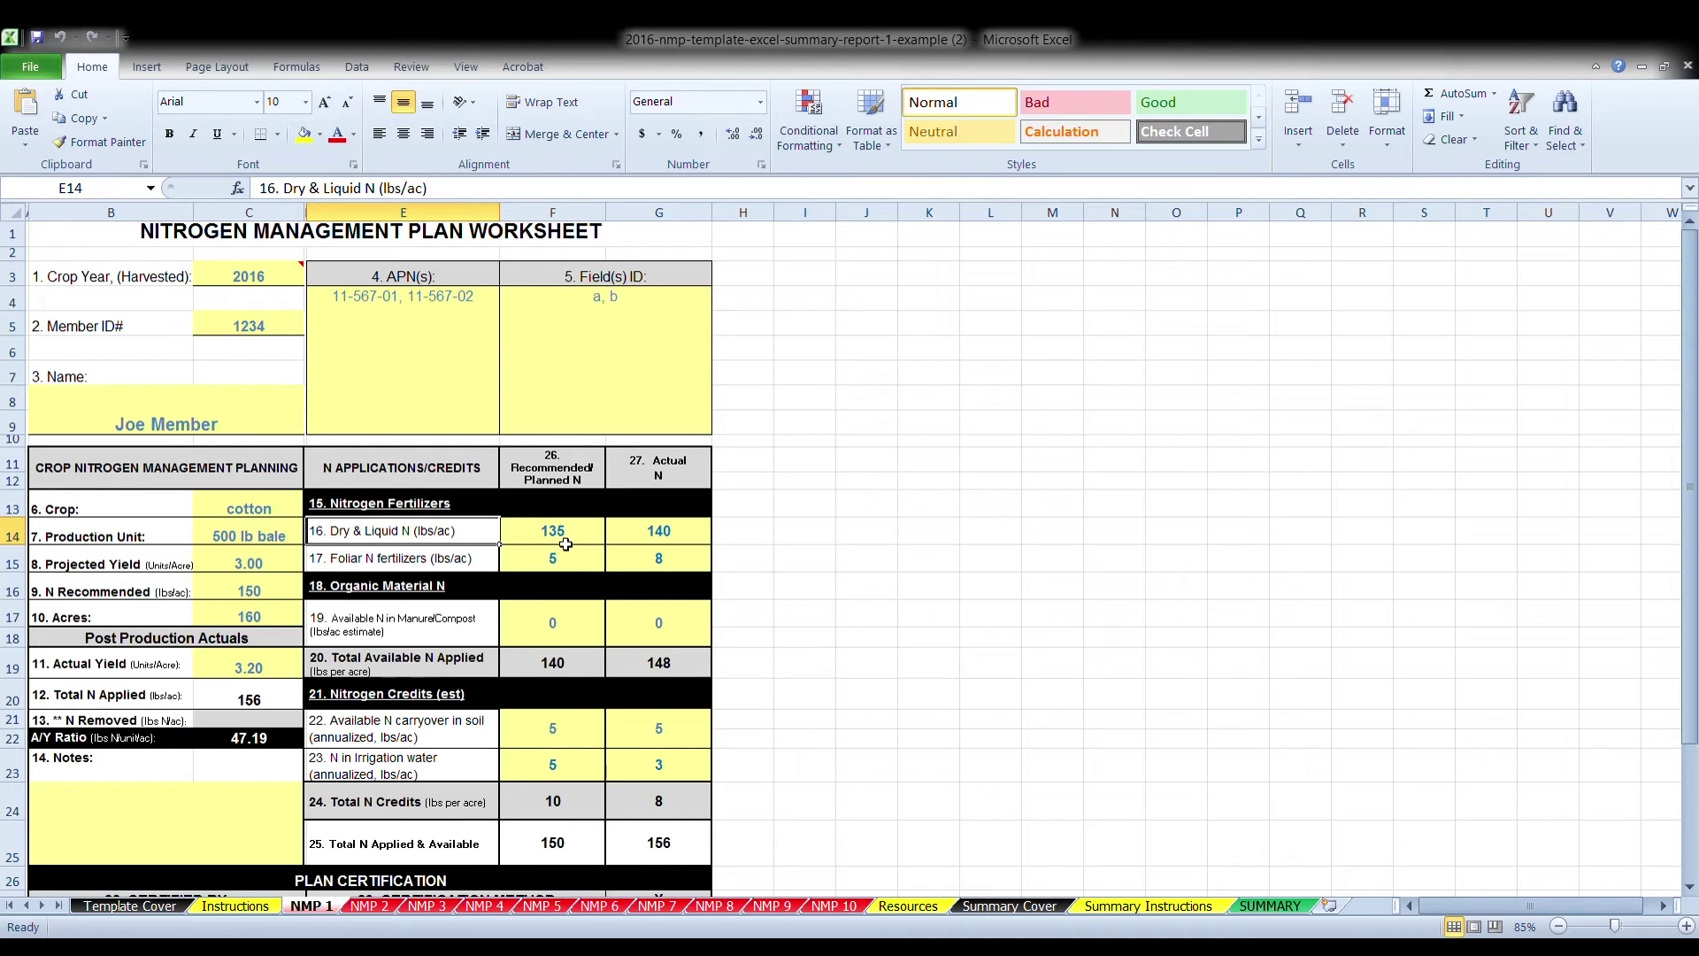
pyautogui.click(565, 541)
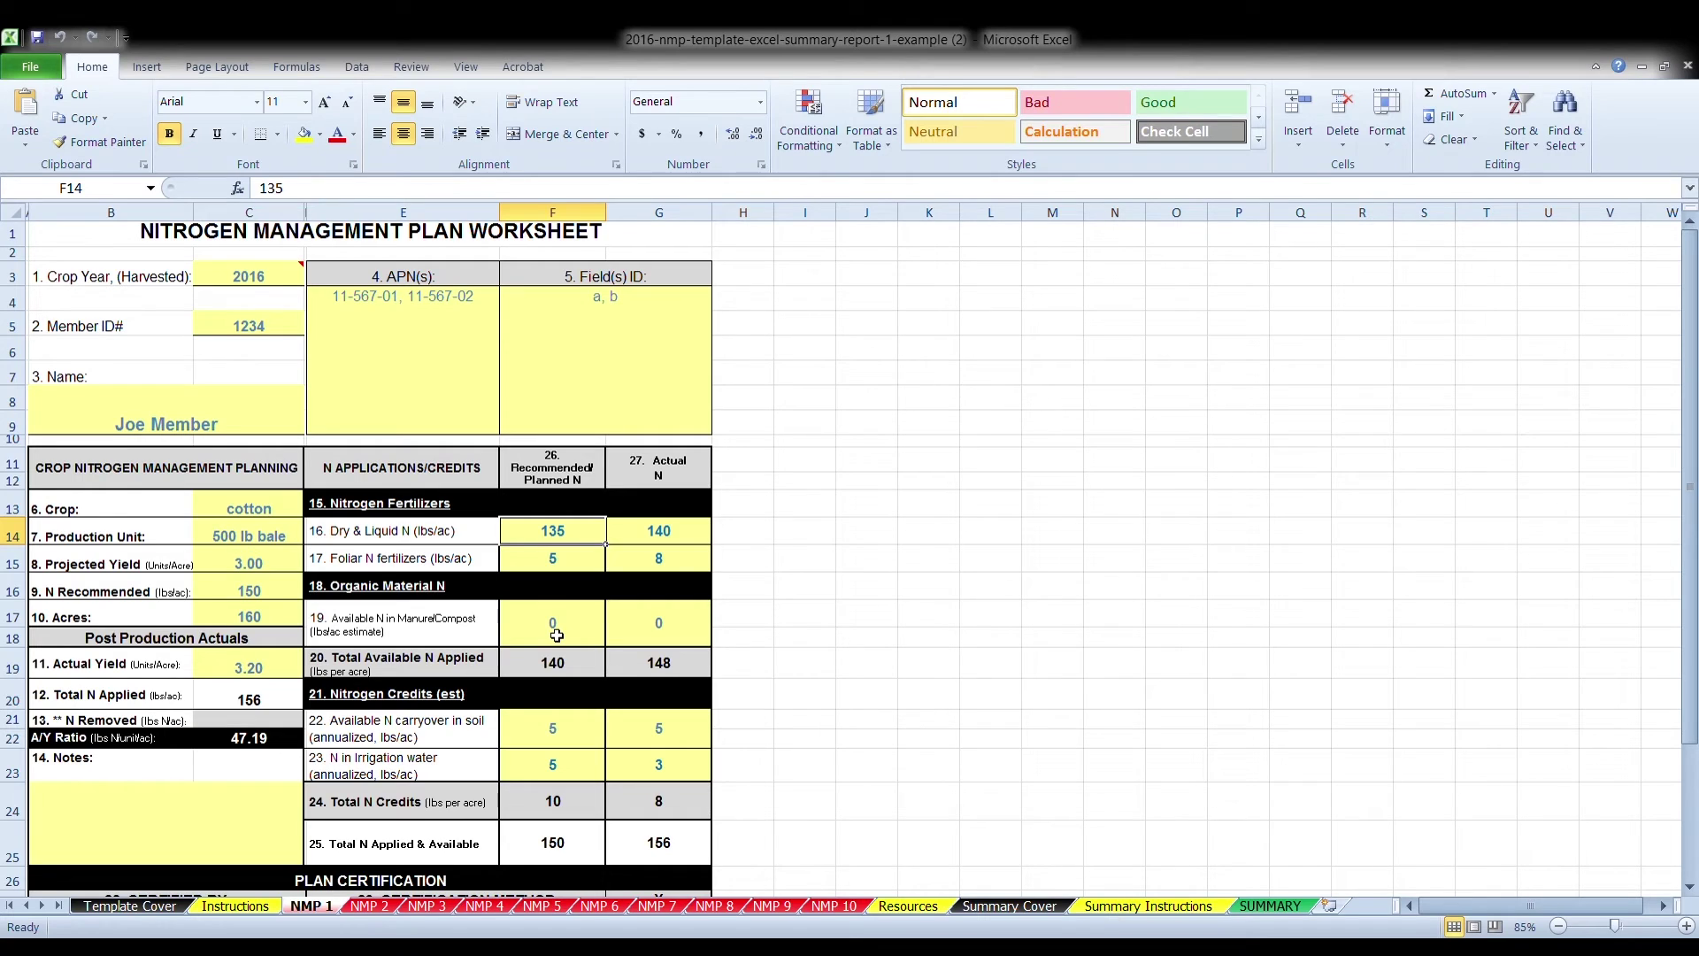
pyautogui.click(557, 635)
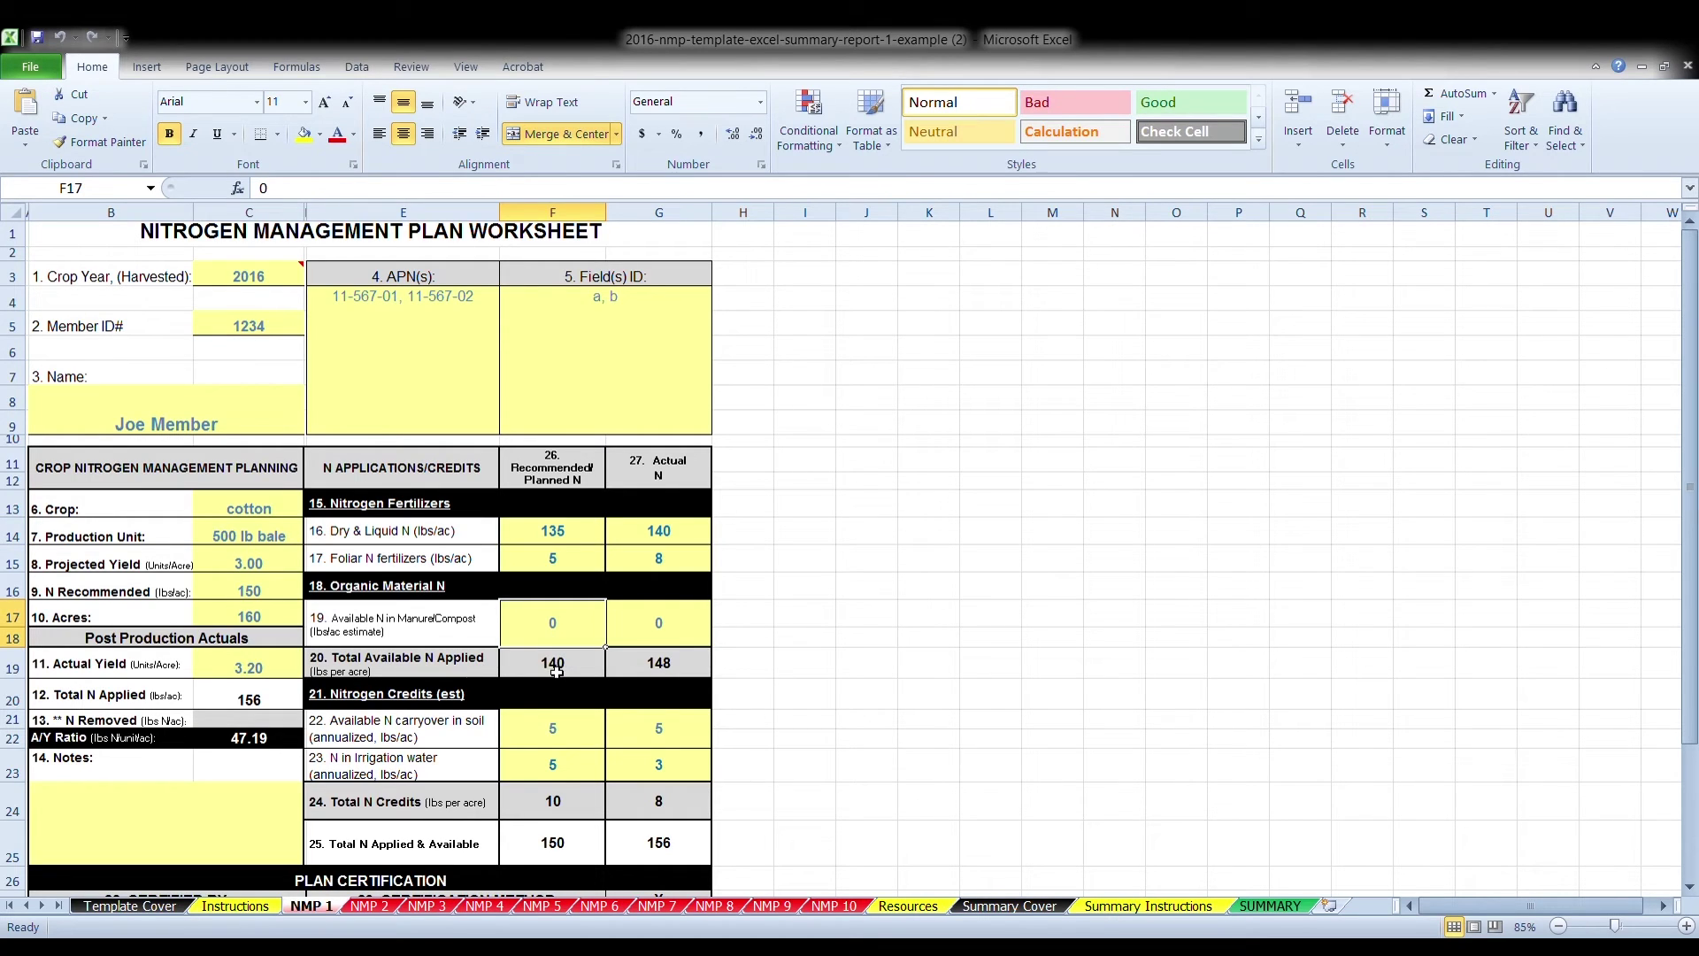
pyautogui.click(557, 672)
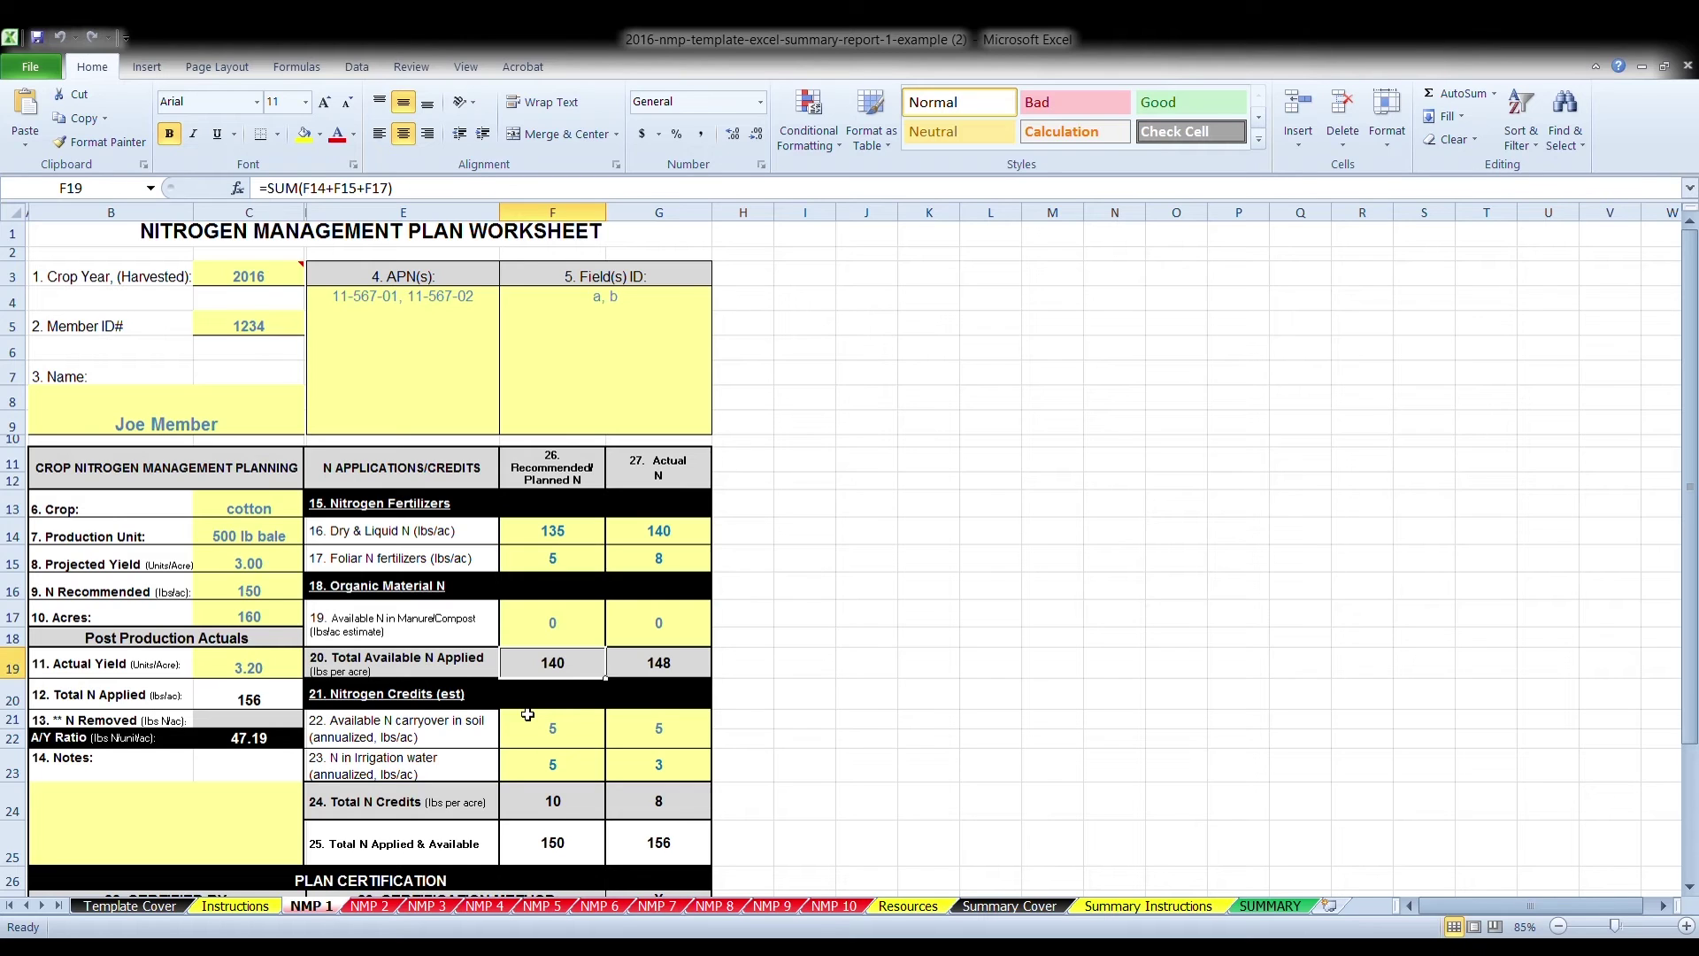
pyautogui.click(541, 742)
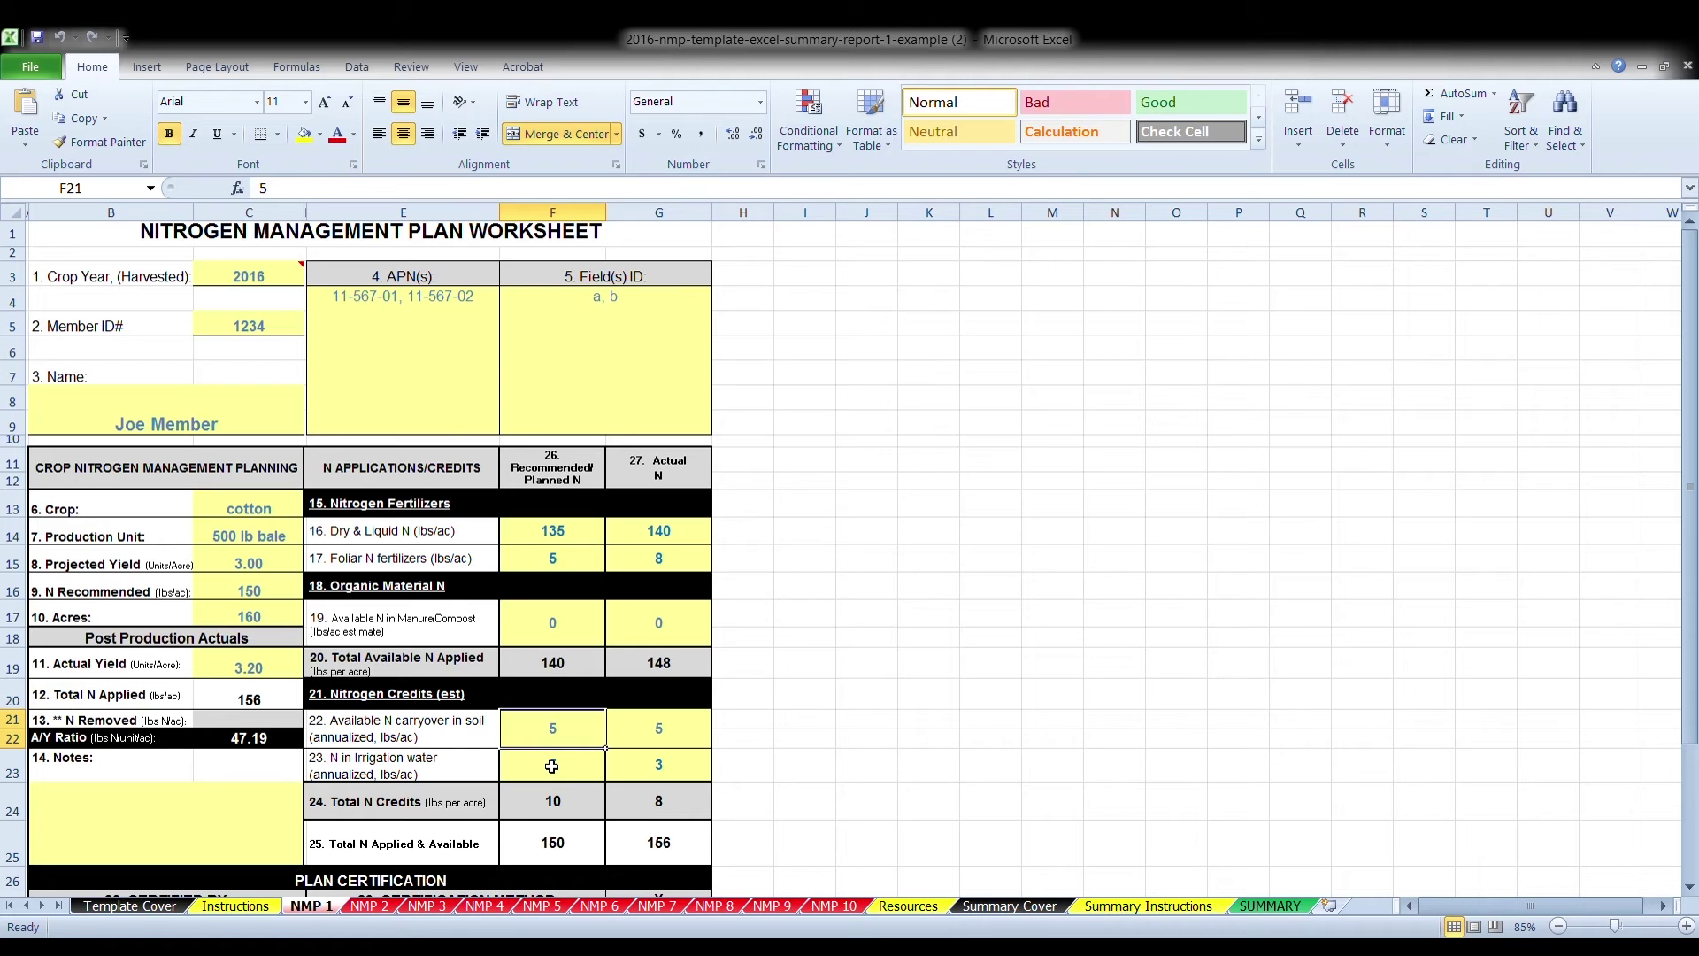
pyautogui.click(552, 767)
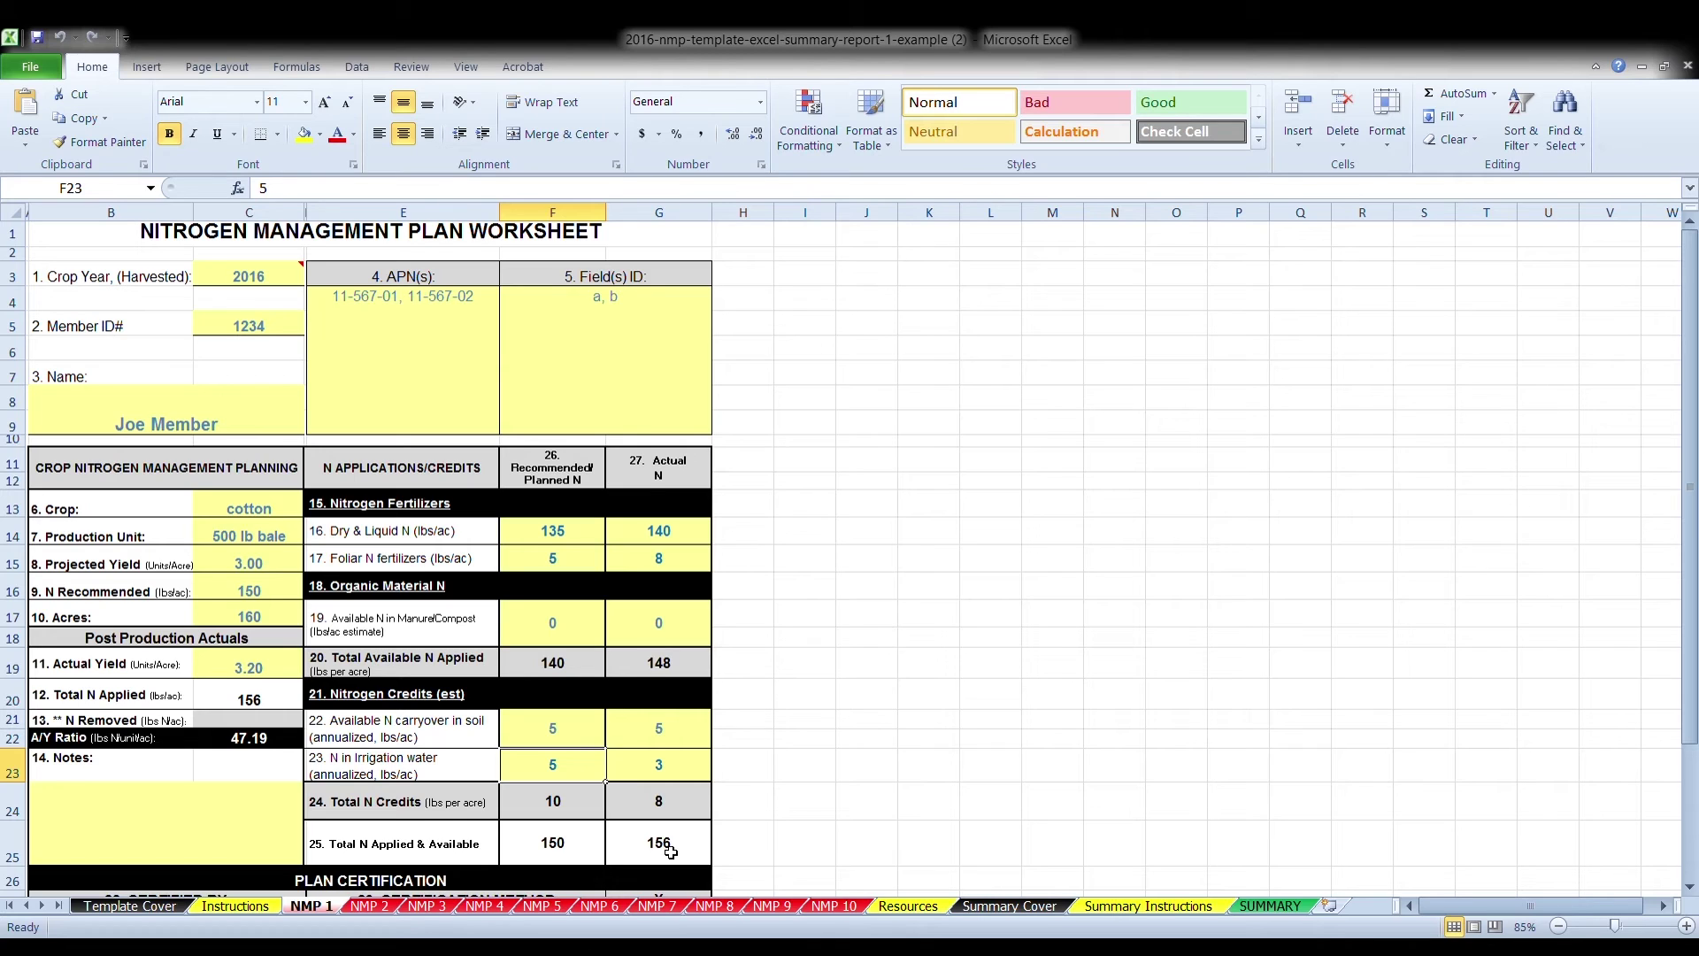
pyautogui.click(659, 896)
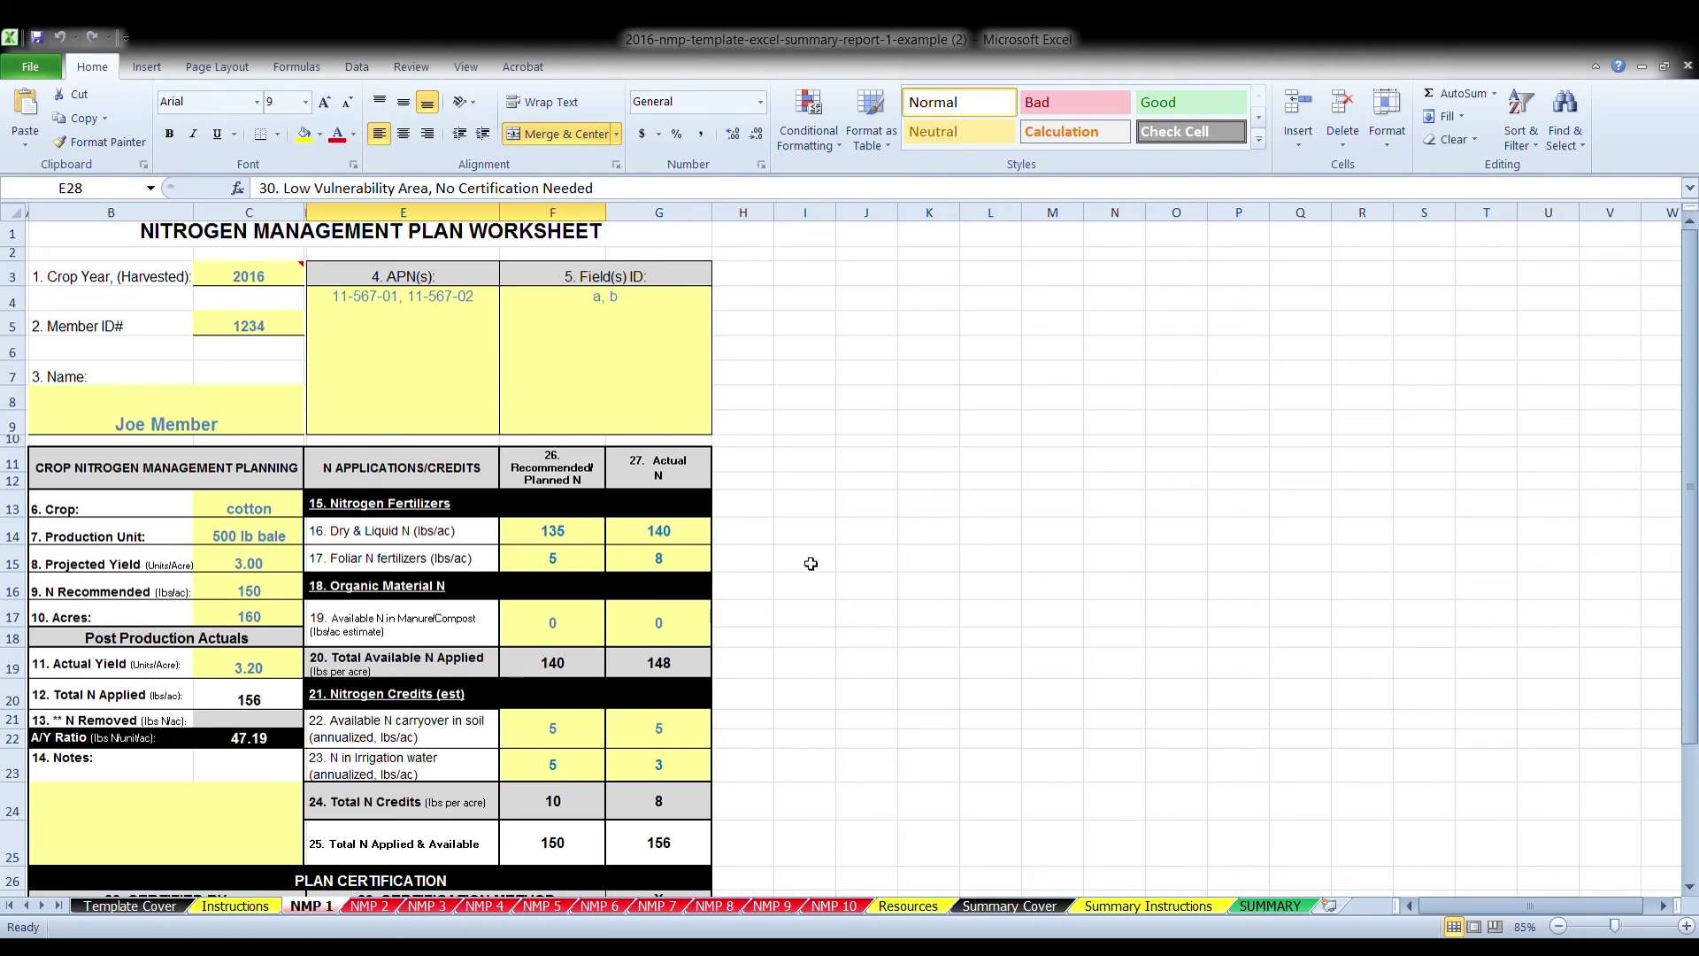
pyautogui.scroll(-2, 814, 558)
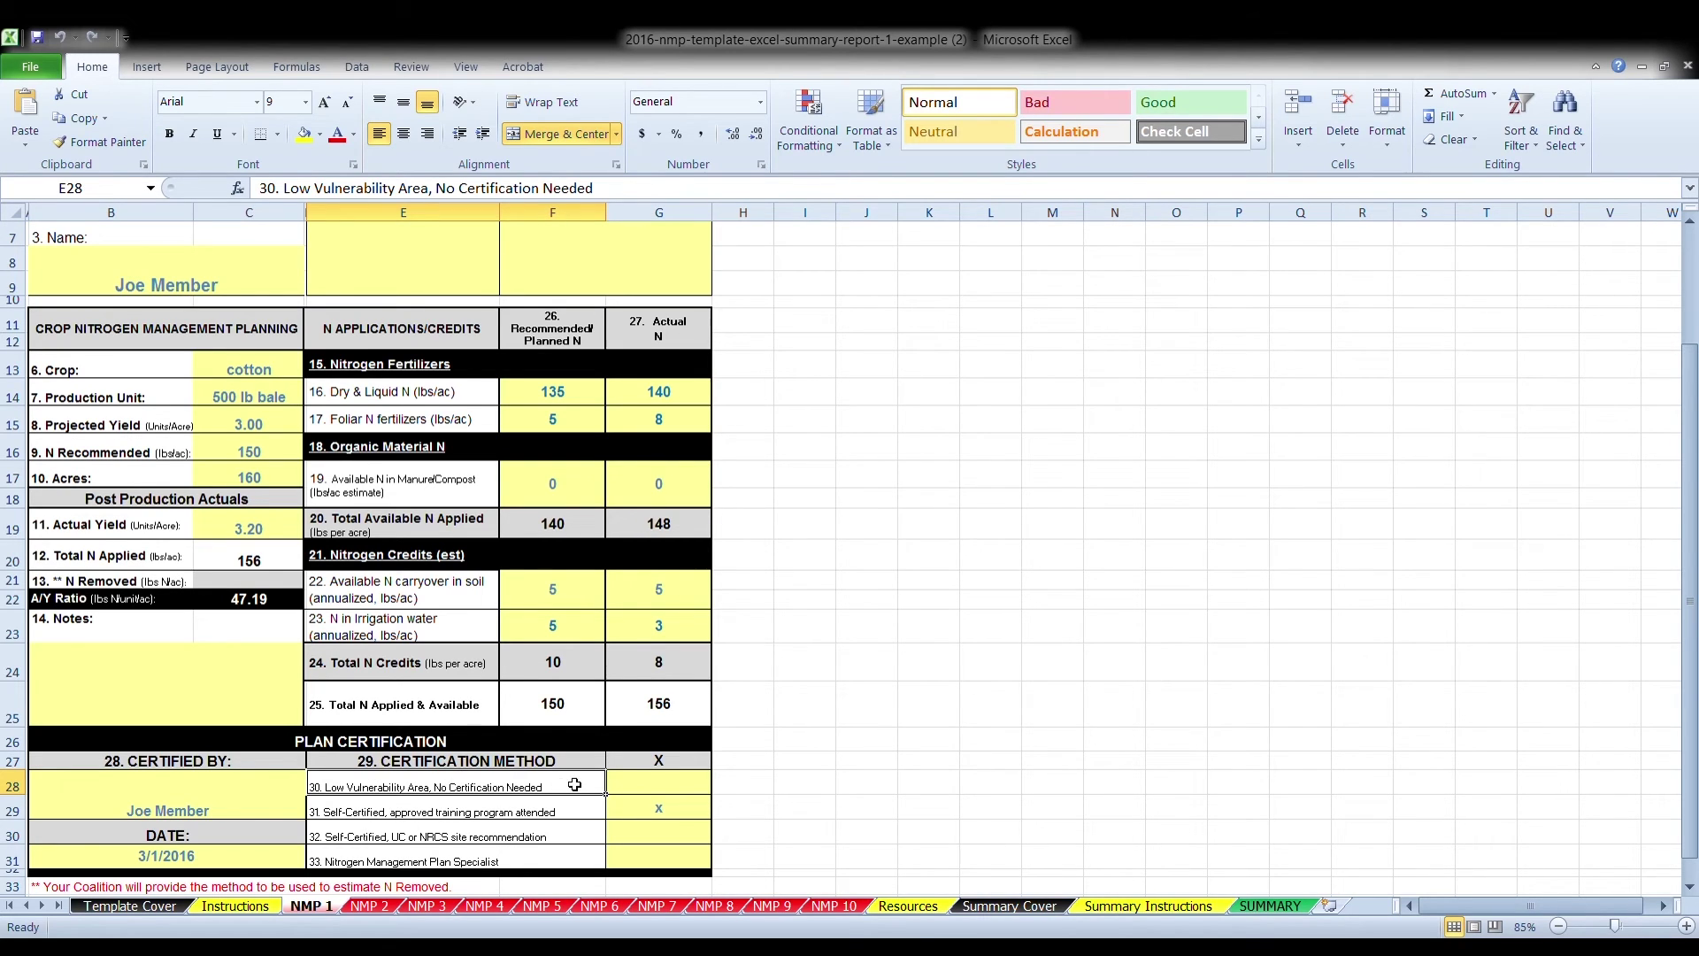
# Step: Mark Plan Certification method 31 (self-certified, training attended) with an x, leaving 30, 32, 33 blank
pyautogui.scroll(-1, 571, 784)
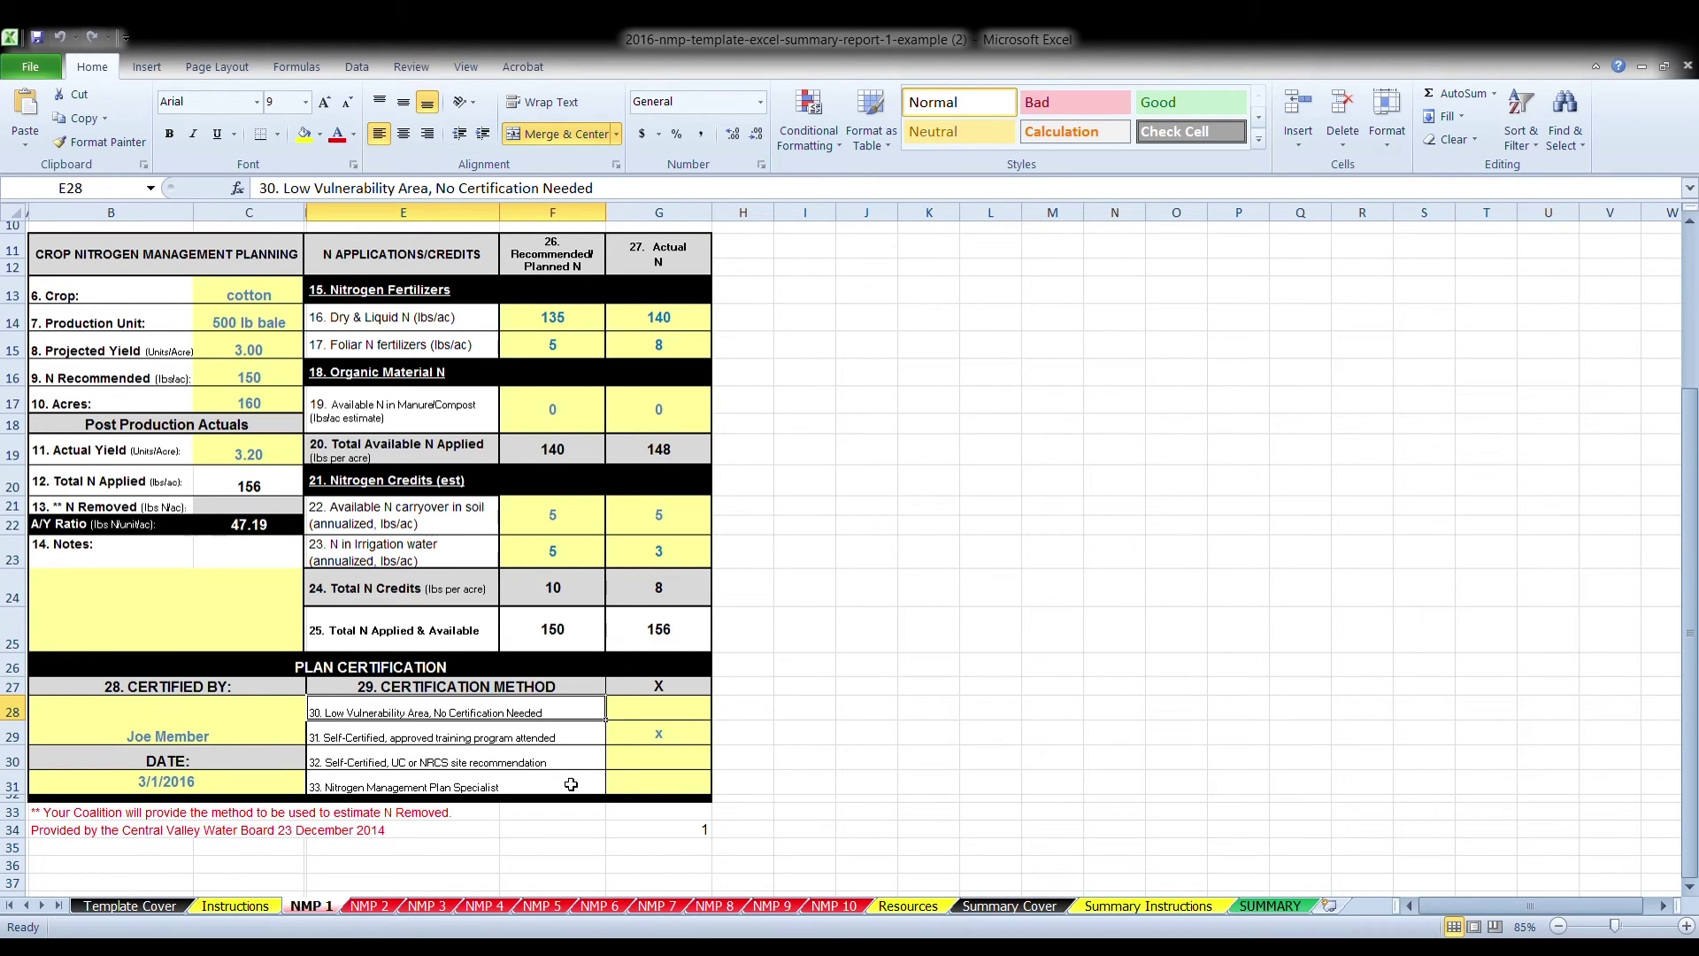
pyautogui.click(642, 724)
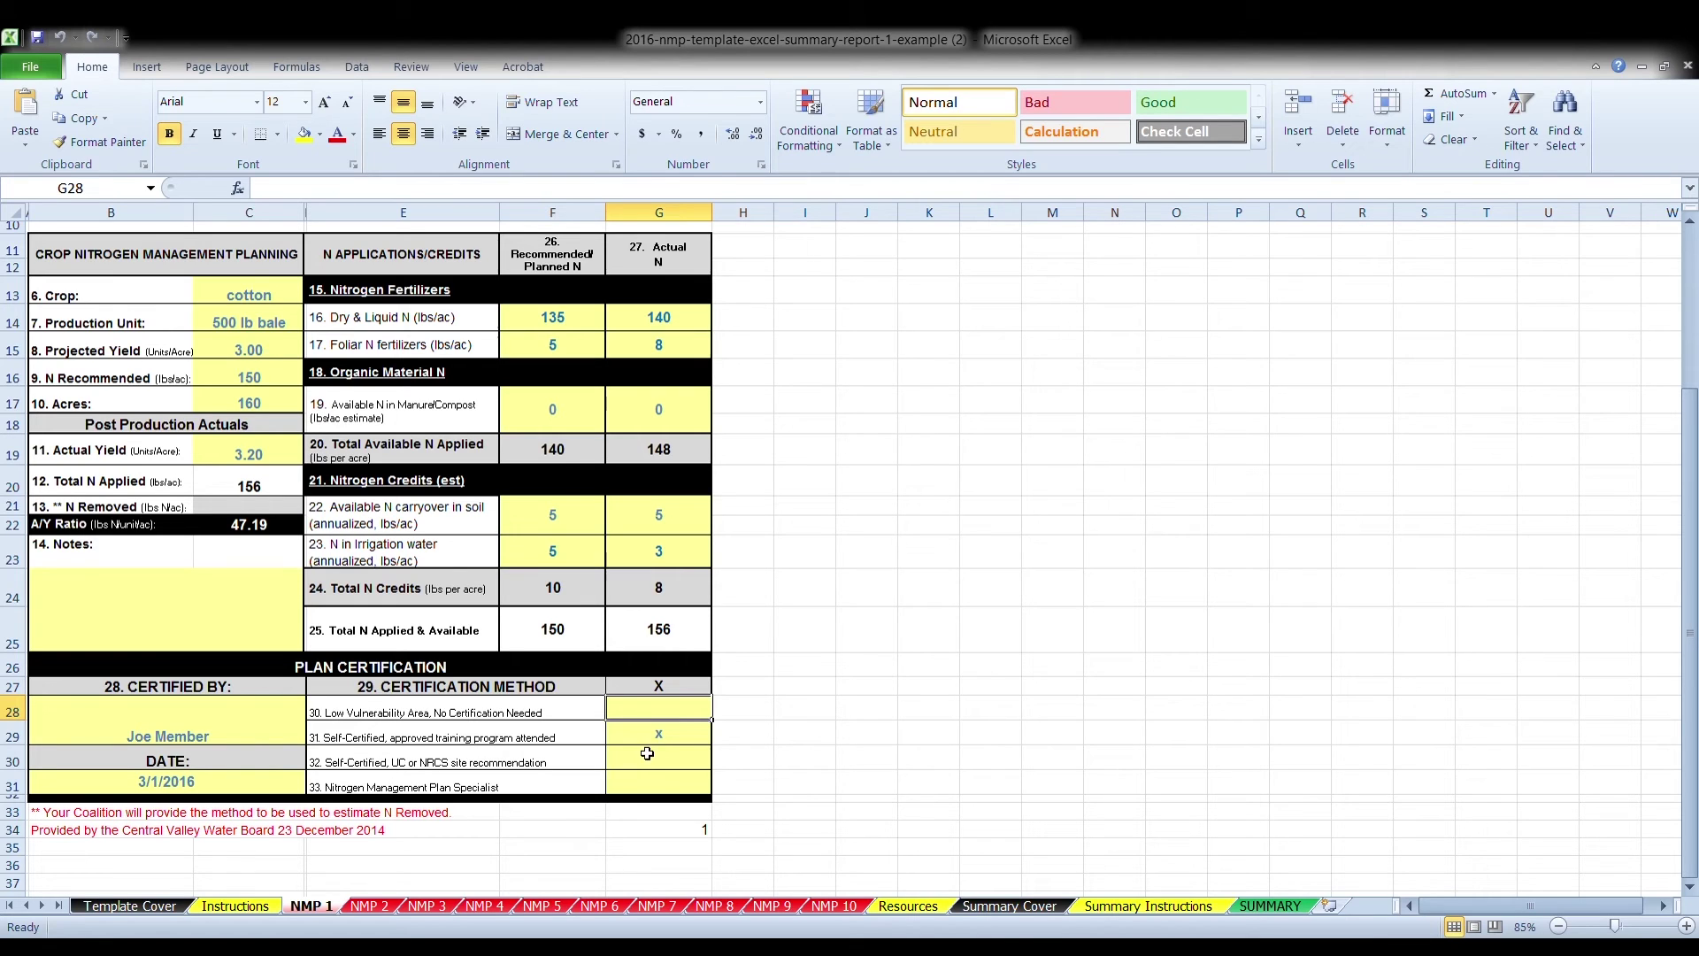
pyautogui.click(646, 741)
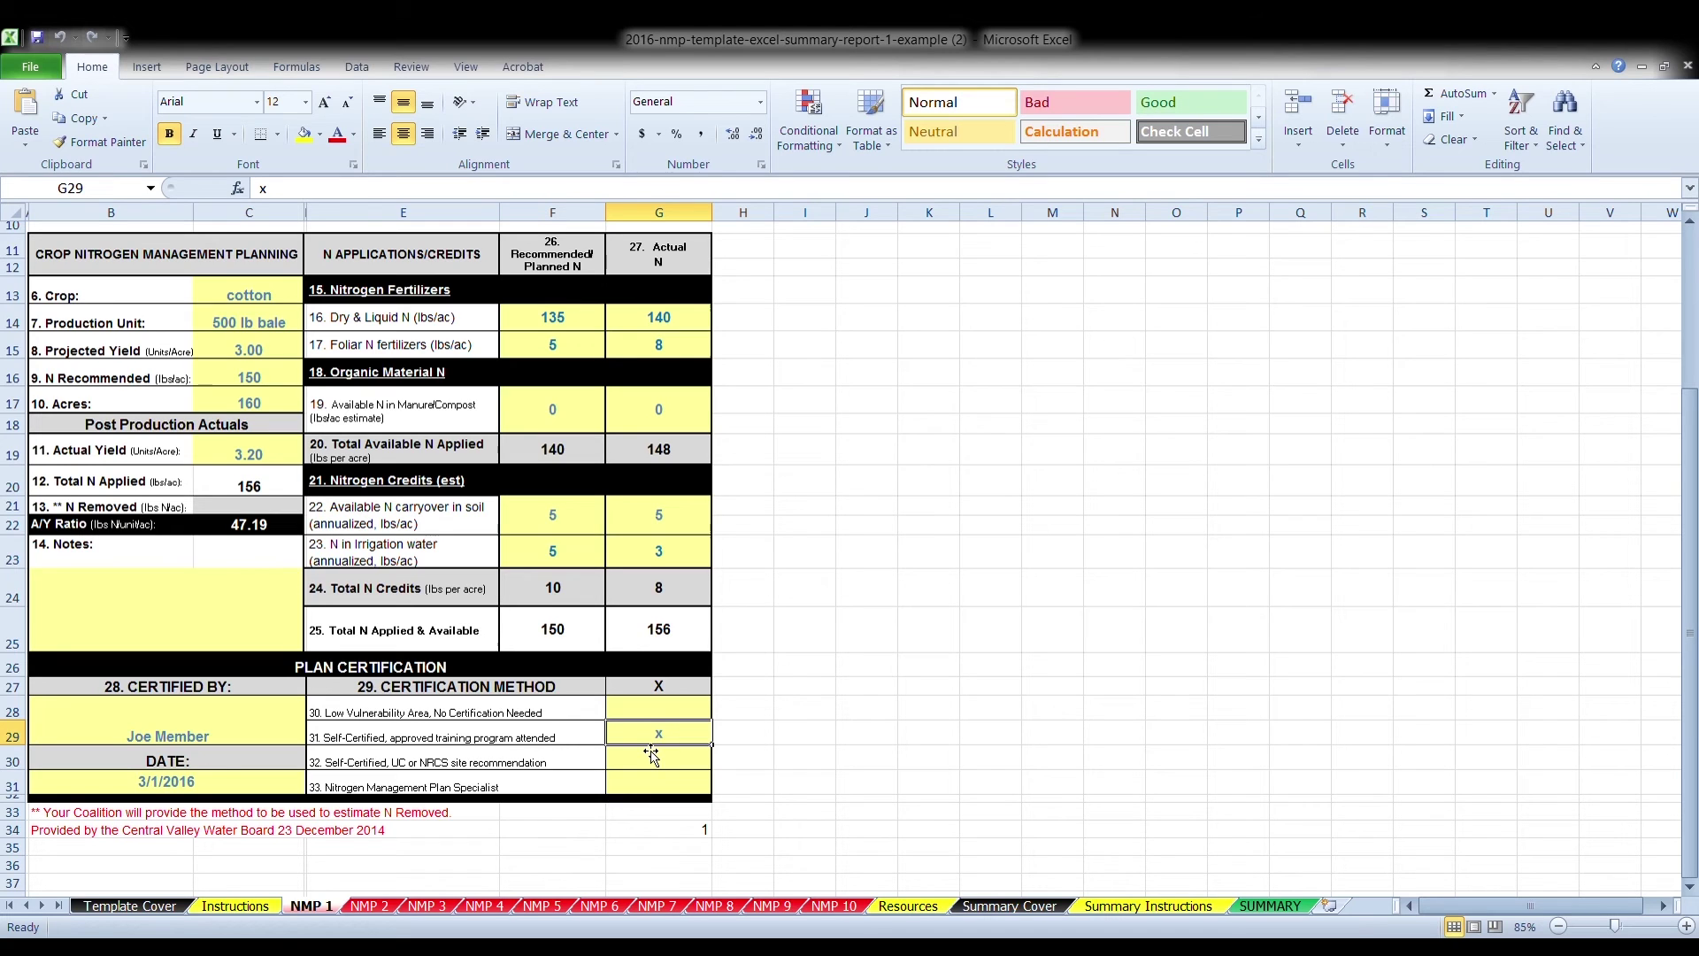
pyautogui.click(645, 790)
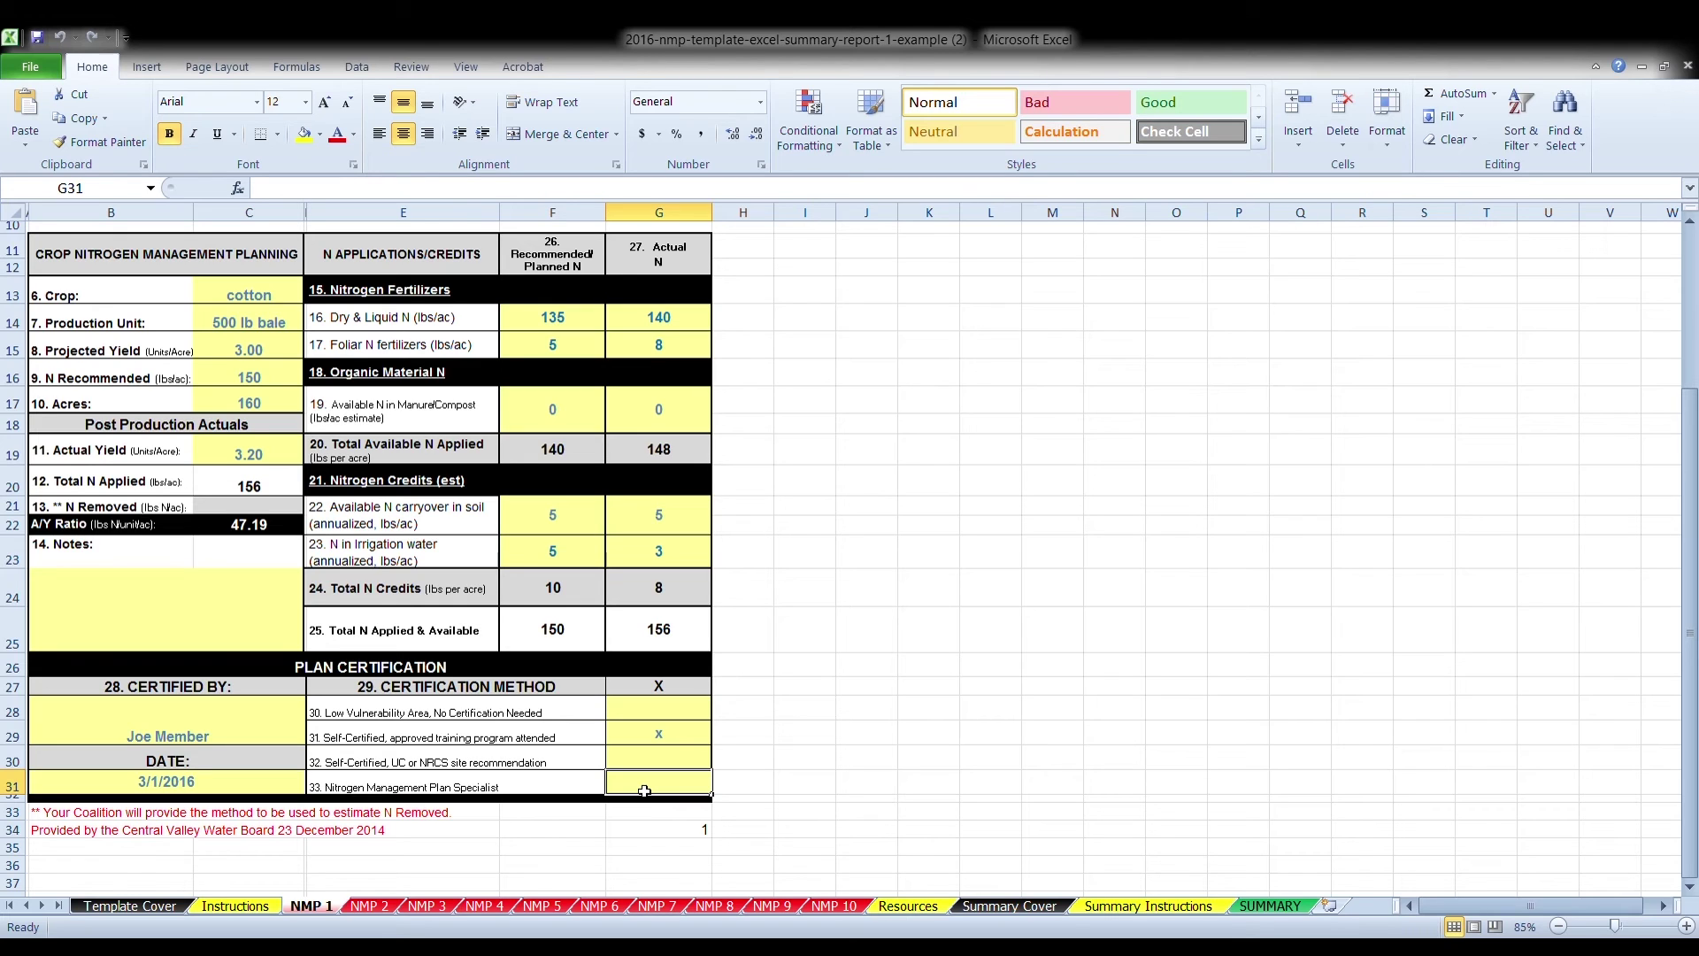
pyautogui.click(662, 742)
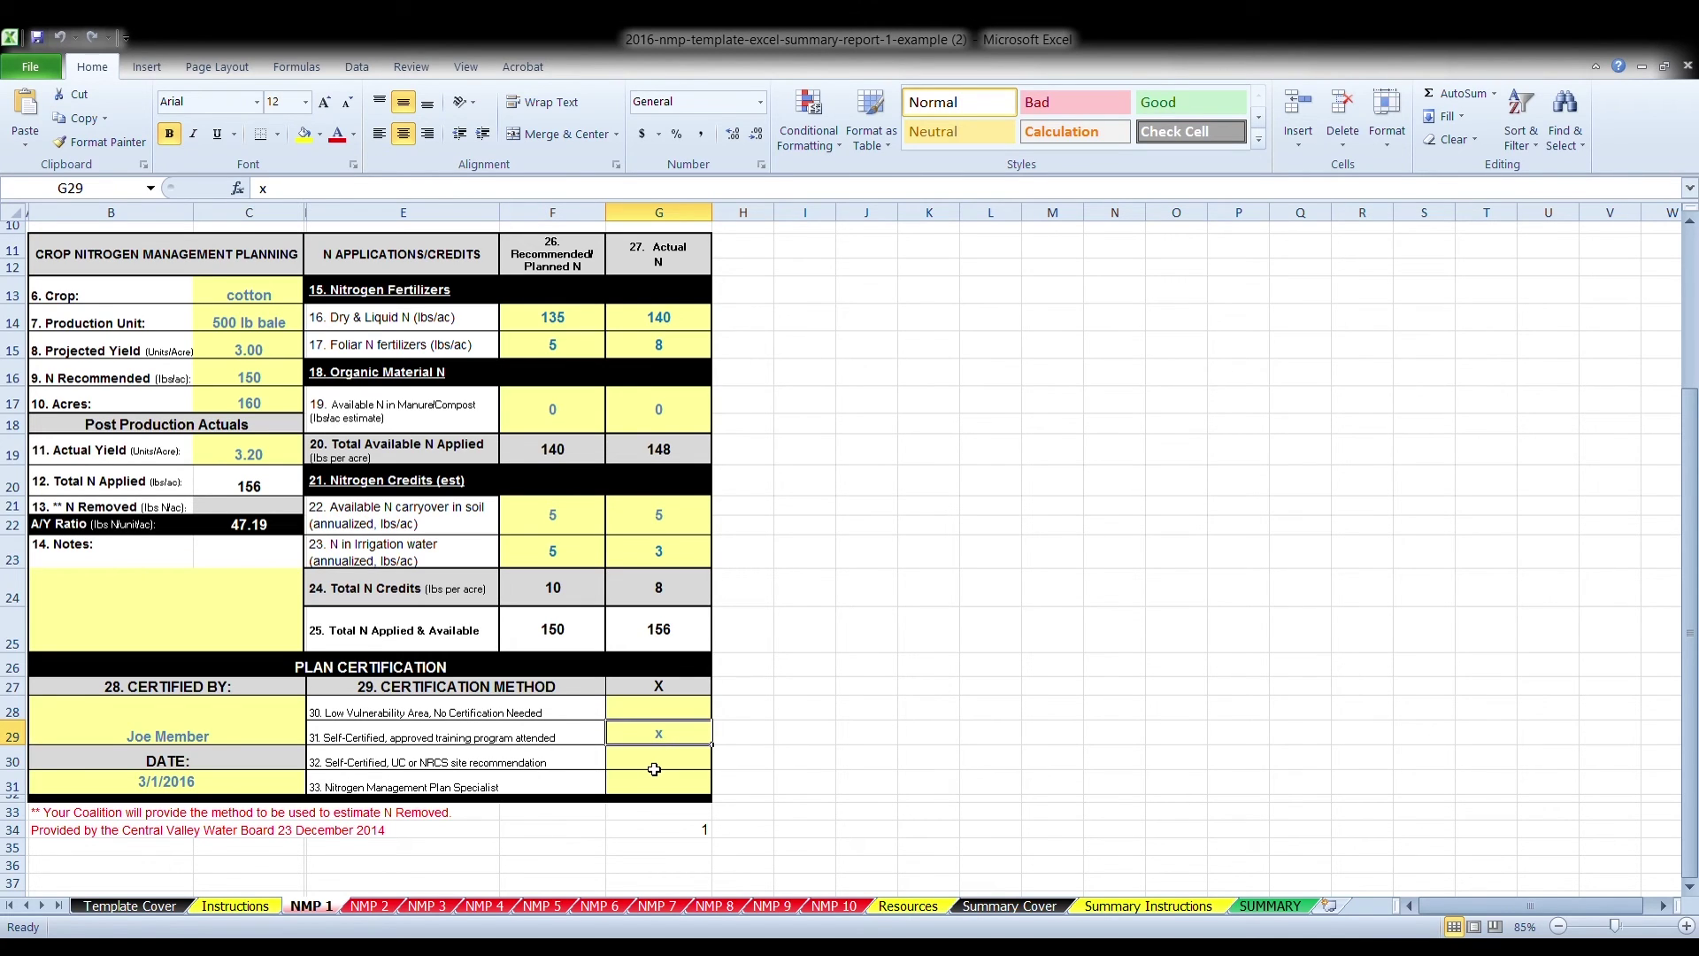
pyautogui.click(654, 769)
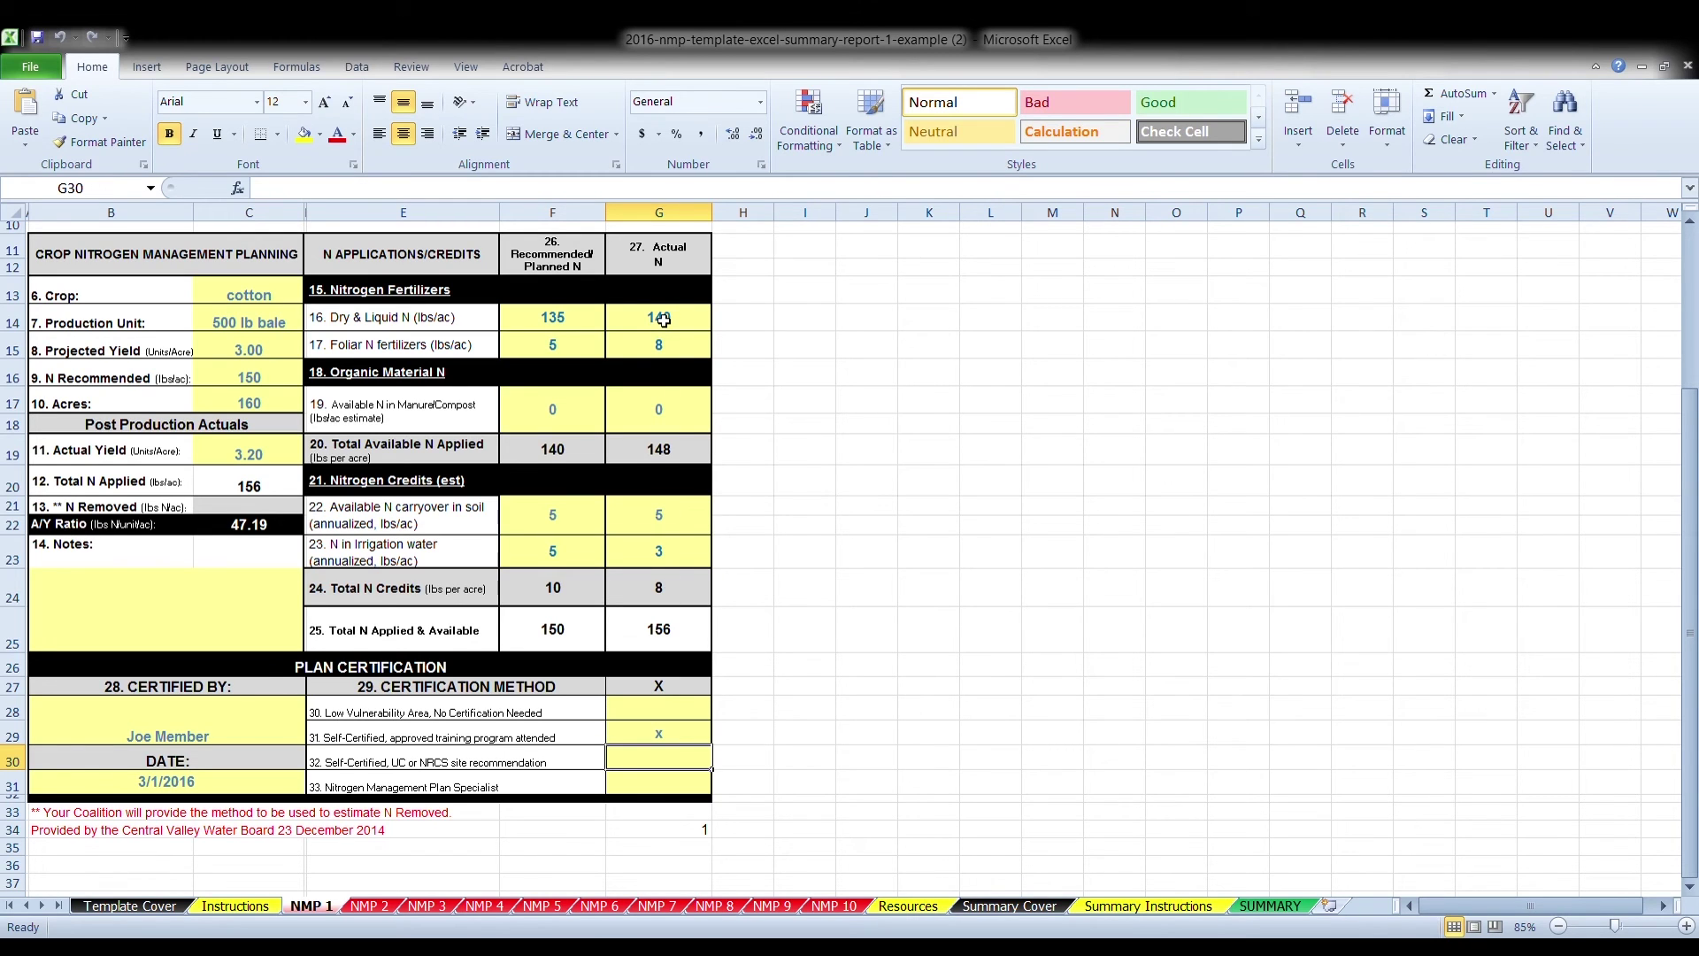
pyautogui.click(116, 457)
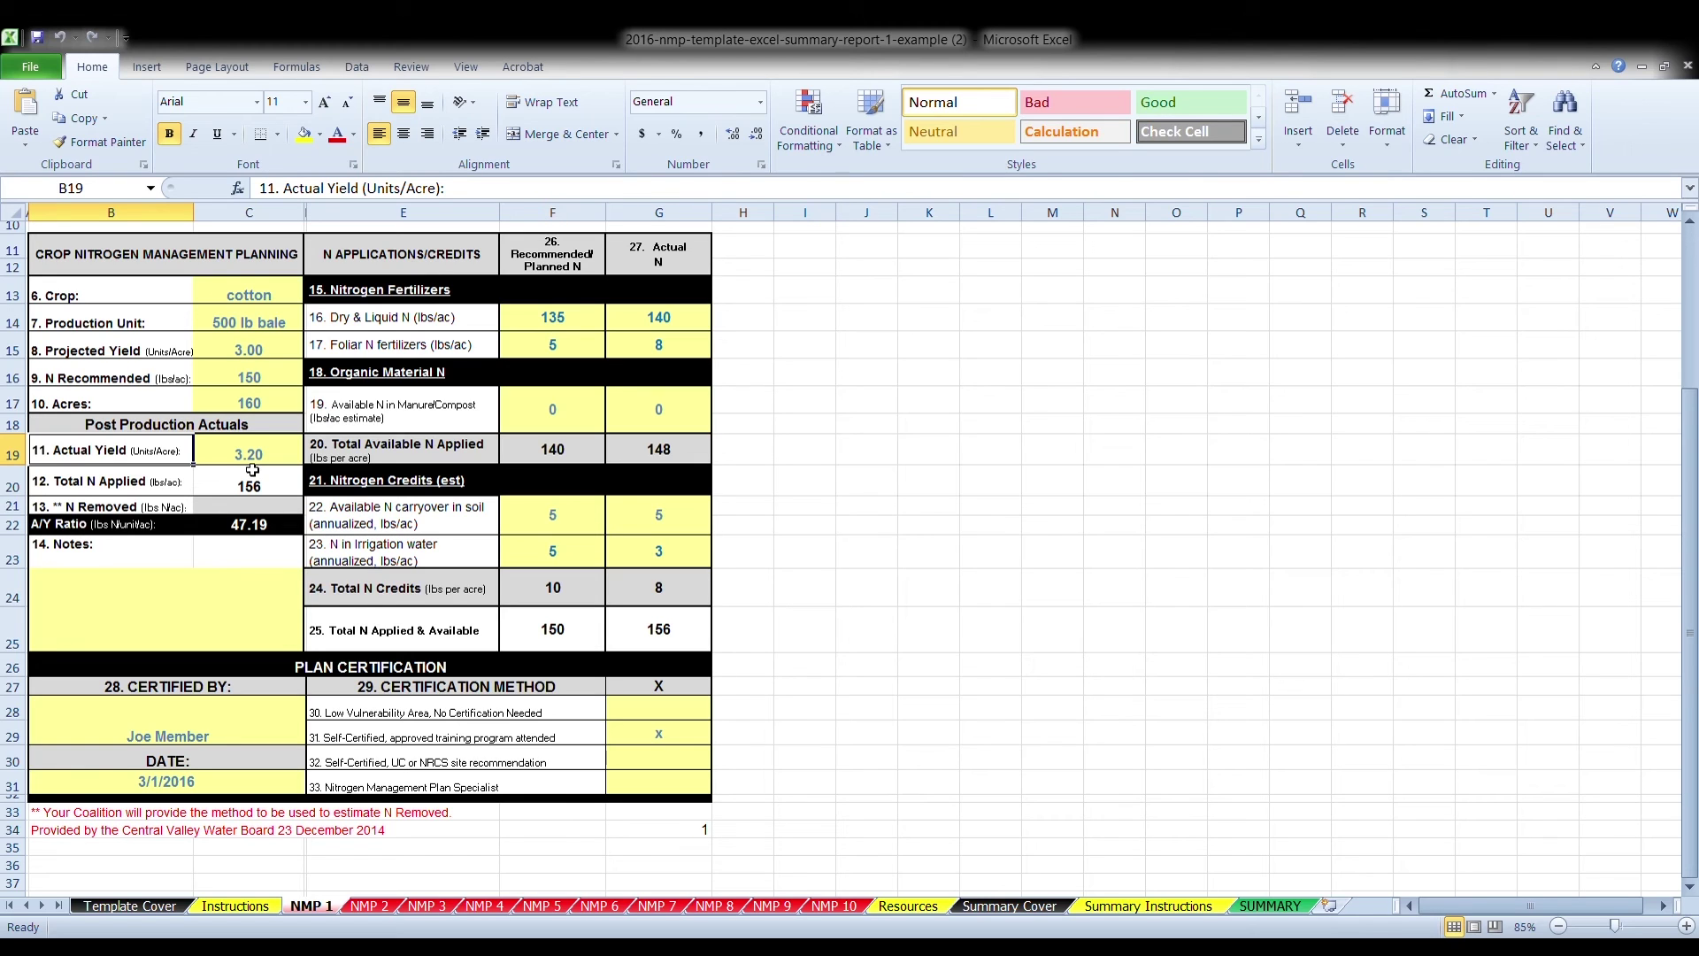
pyautogui.click(255, 489)
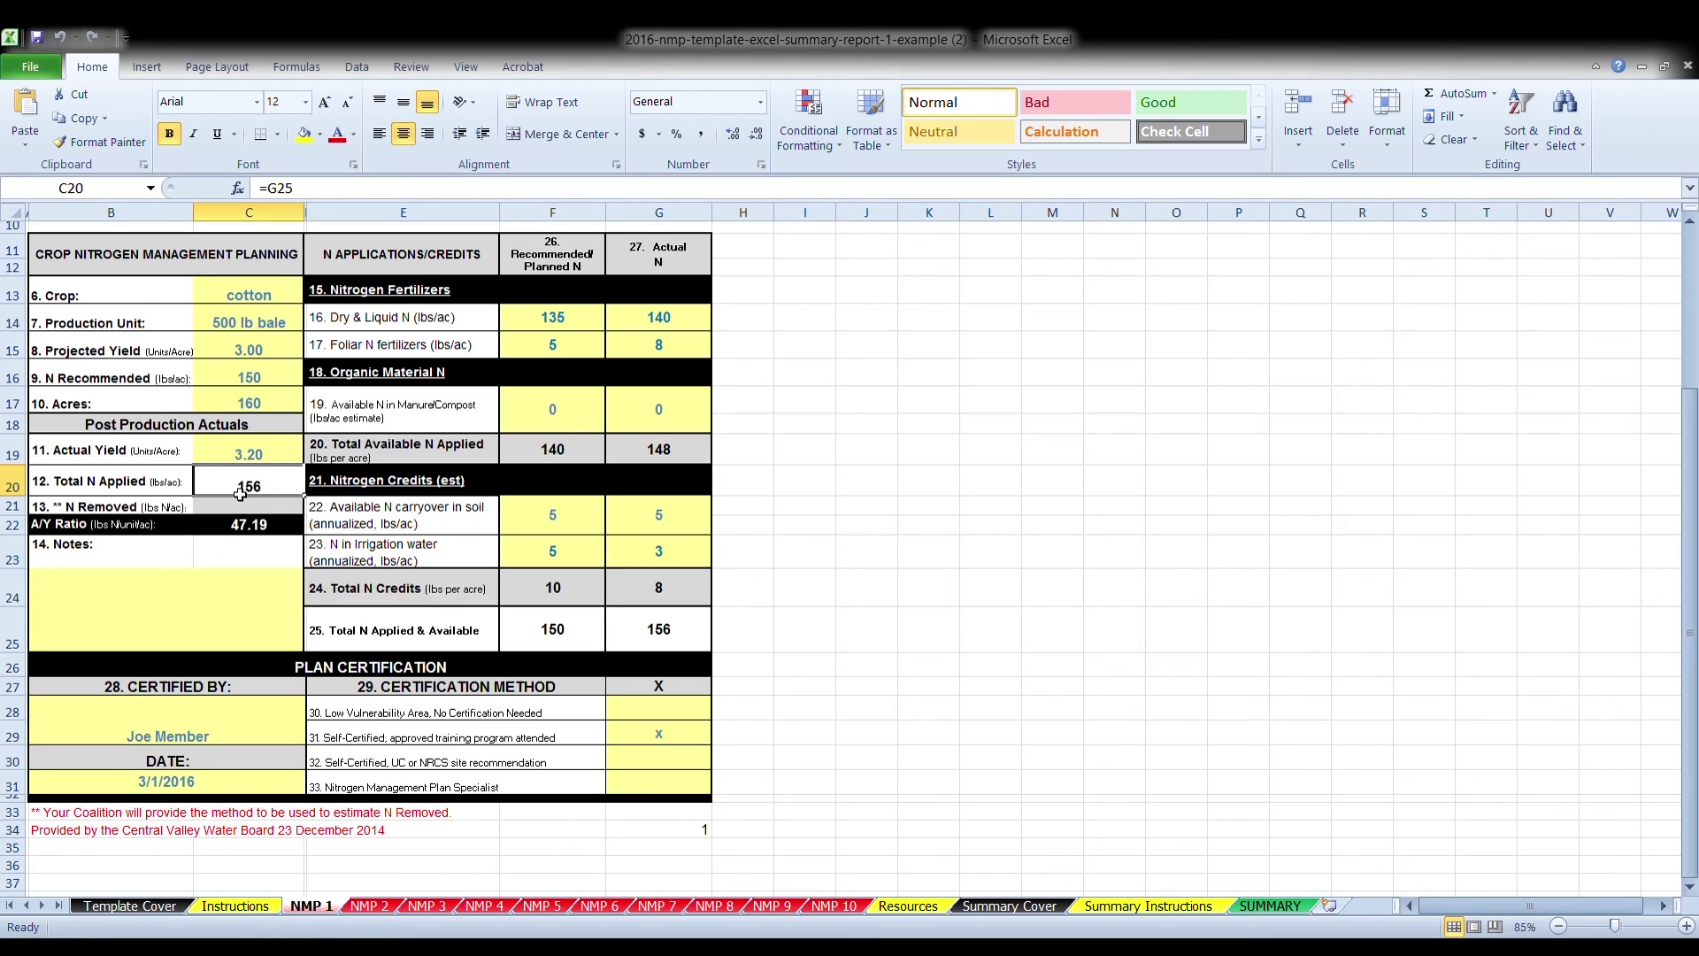
pyautogui.click(670, 635)
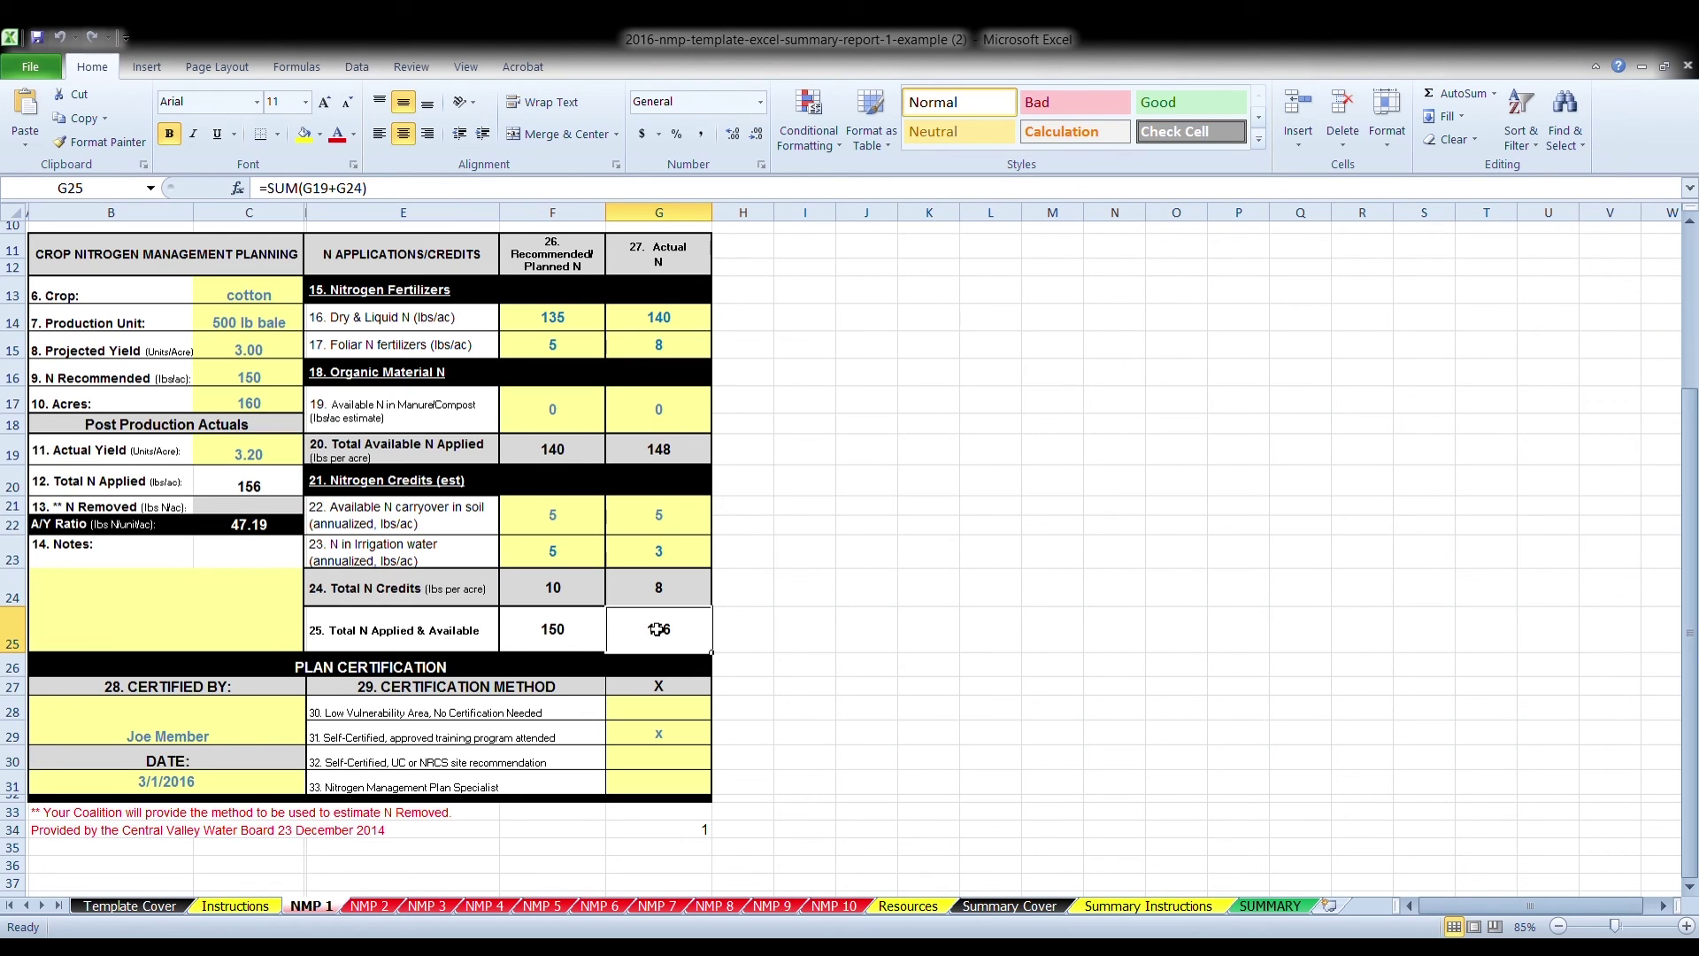
pyautogui.click(246, 509)
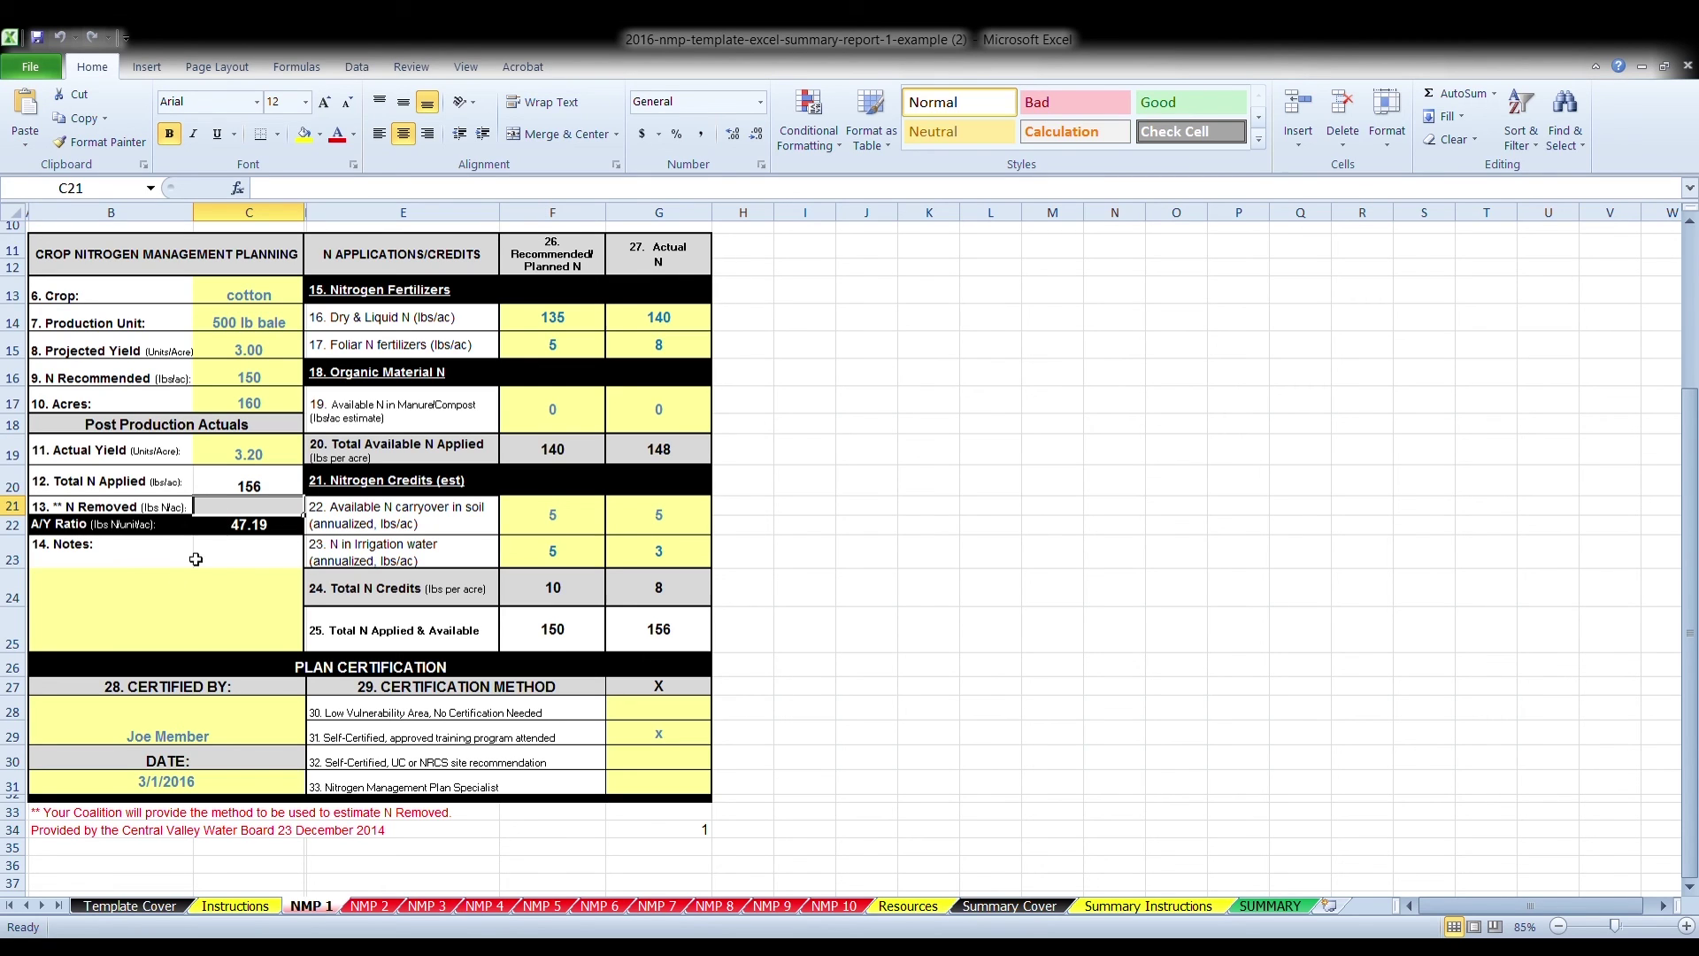
pyautogui.click(165, 603)
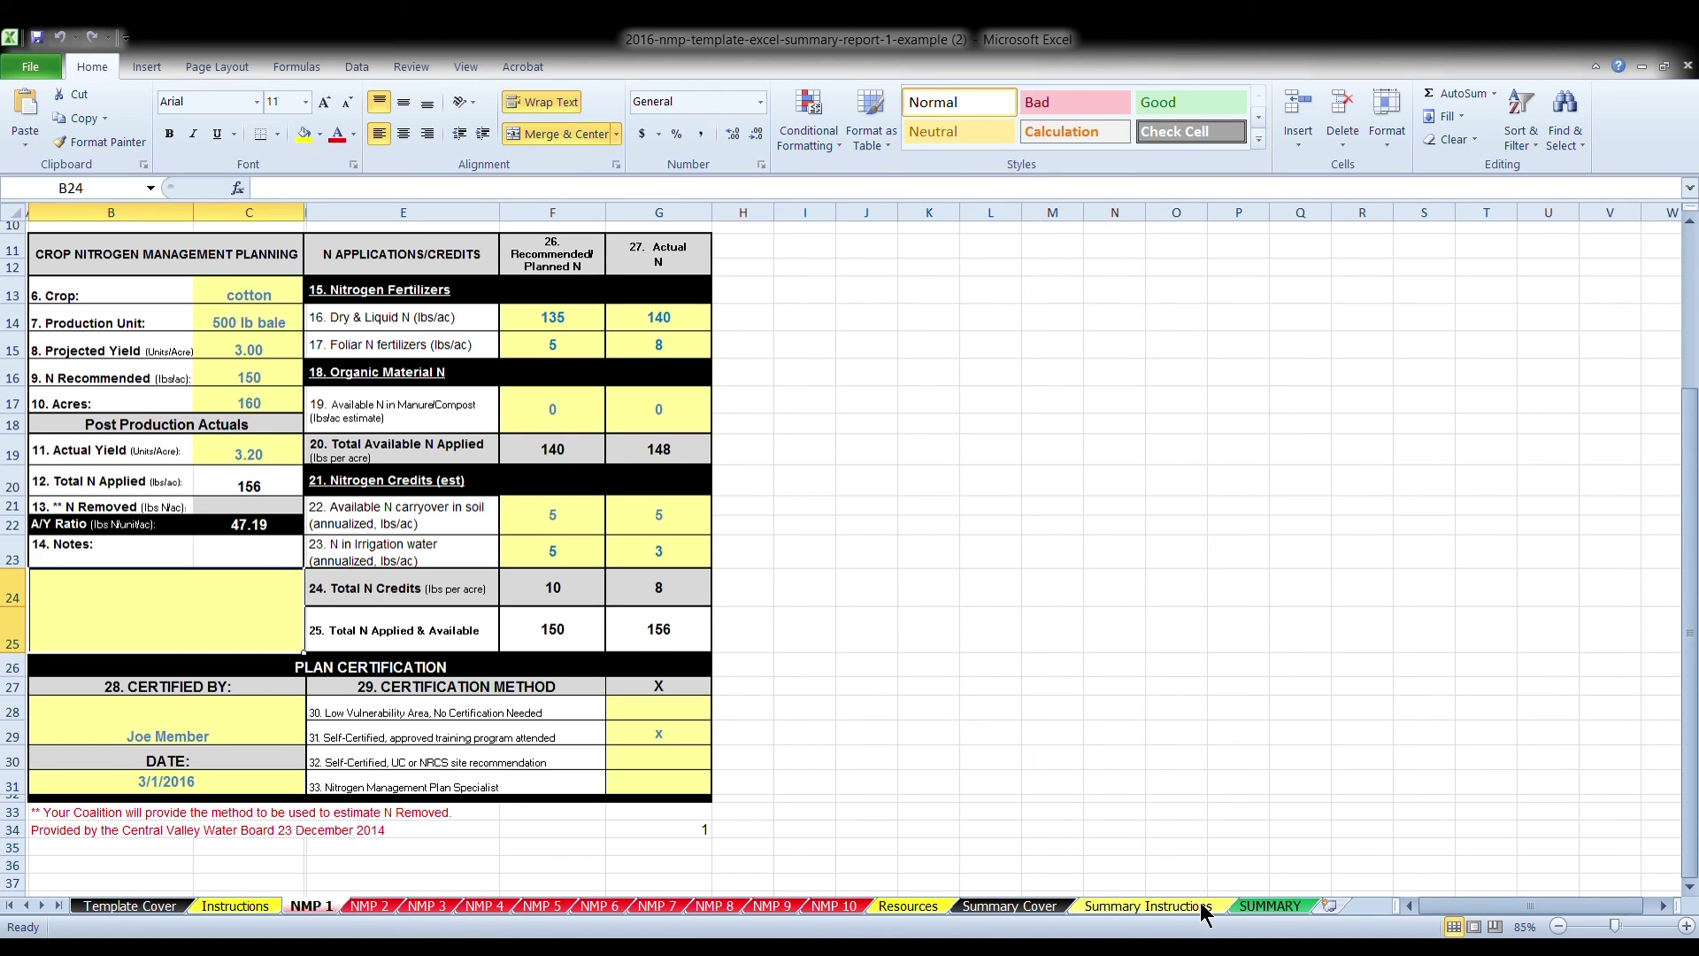
pyautogui.click(1268, 906)
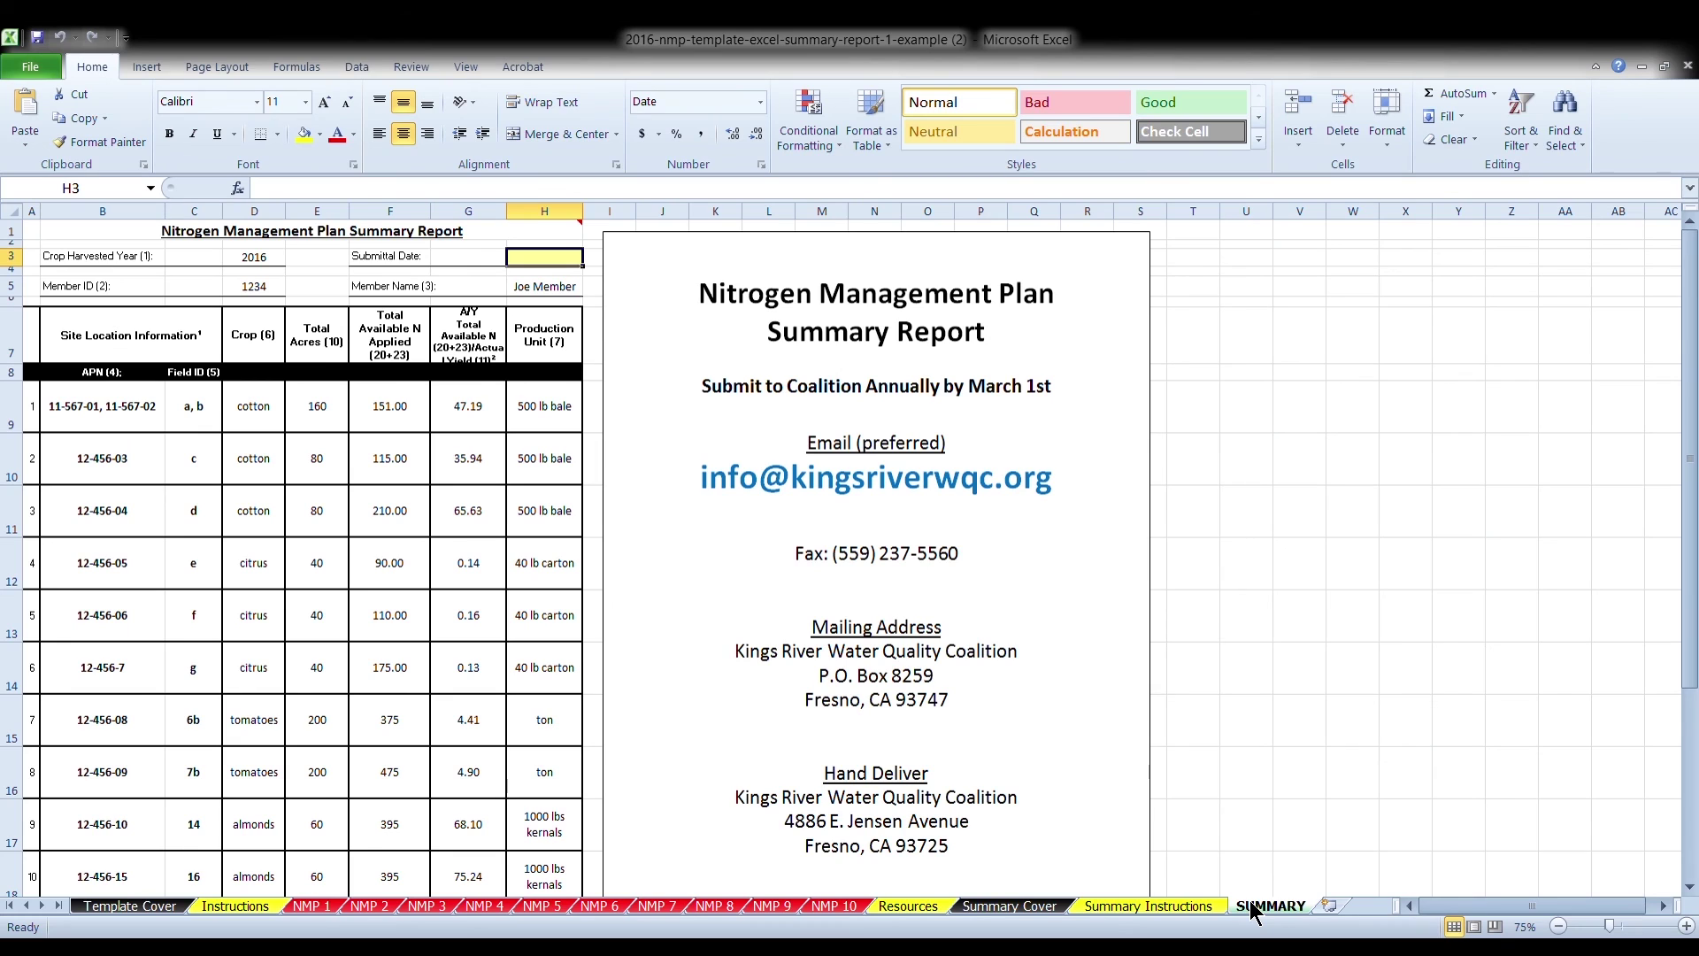